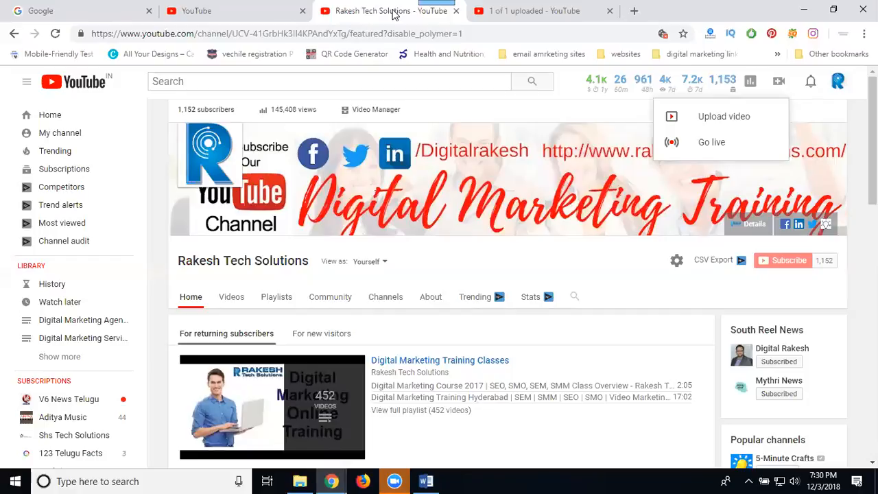
- Open the rakeshtechsolutions.com website in a new browser tab
left_click(631, 12)
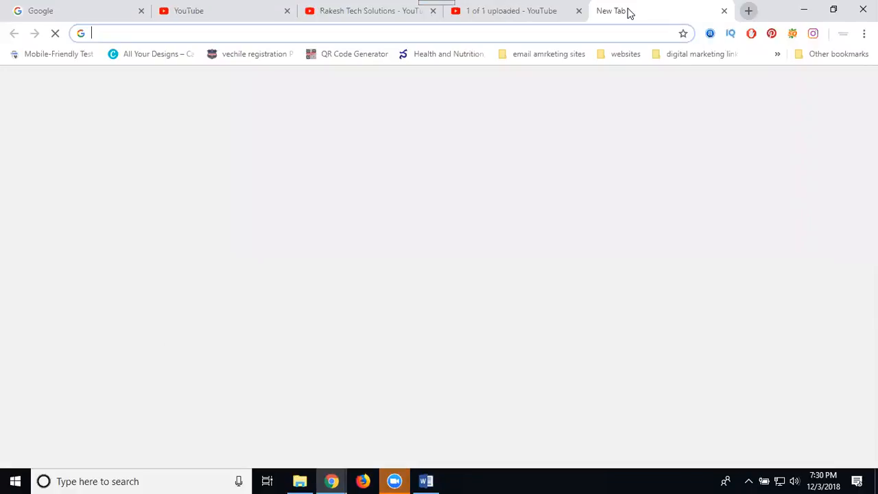
type("ra")
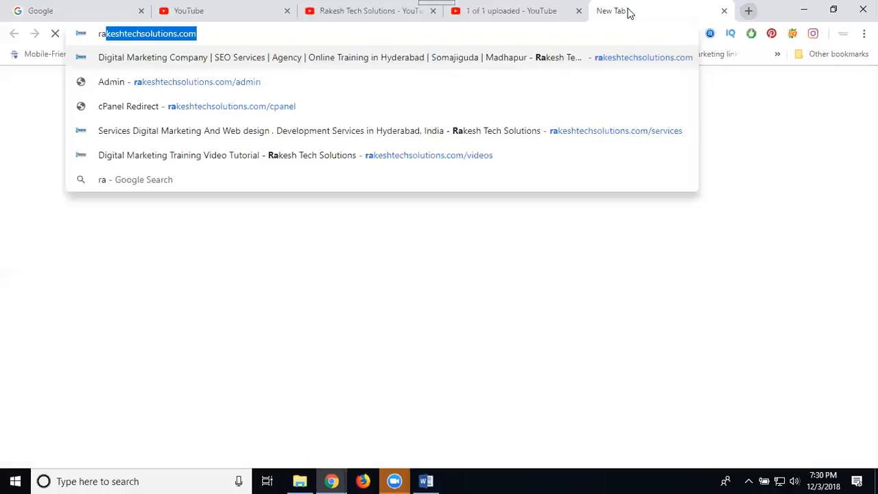
key("Return")
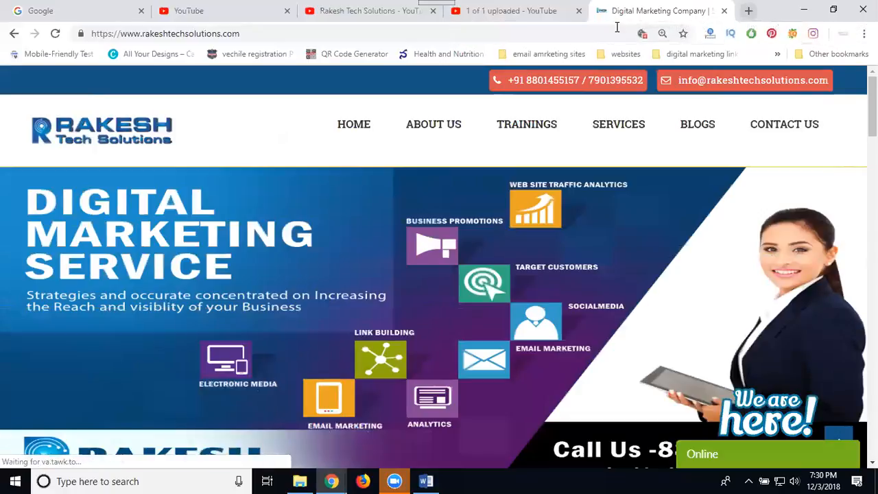
- Open the Rakesh Tech Solutions channel's Video Manager in a separate browser tab and switch to it
left_click(320, 14)
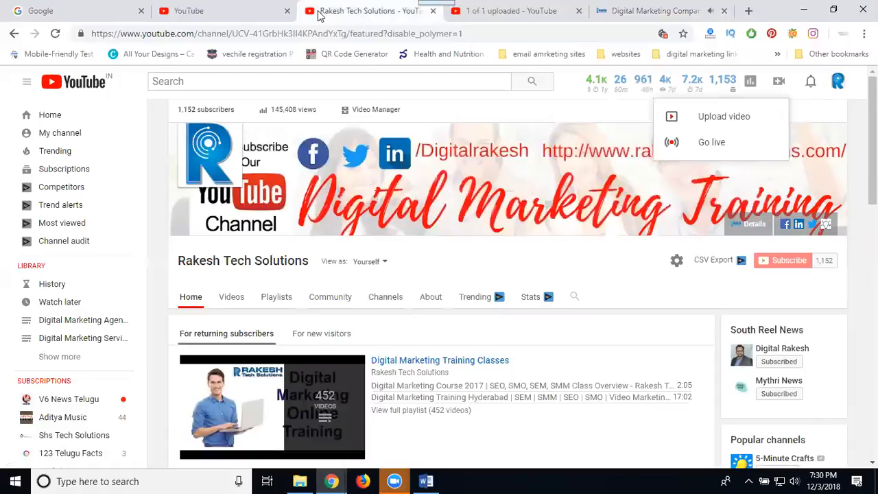
right_click(374, 117)
left_click(405, 124)
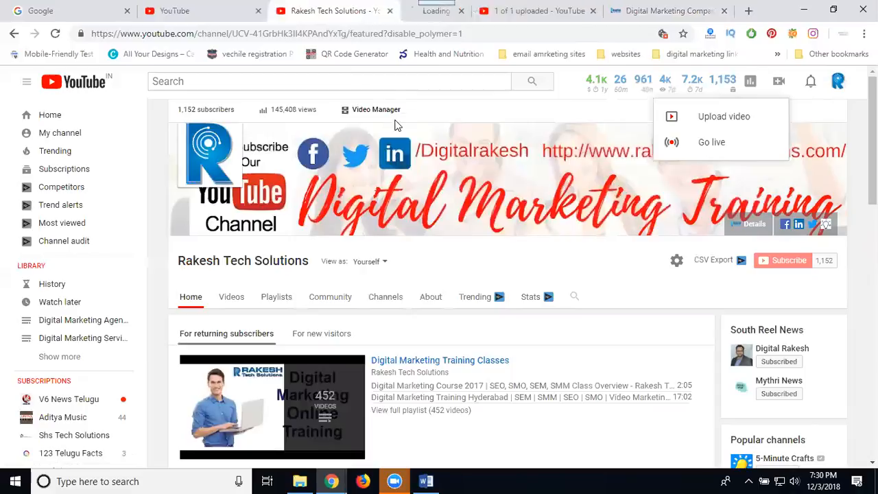
left_click(404, 19)
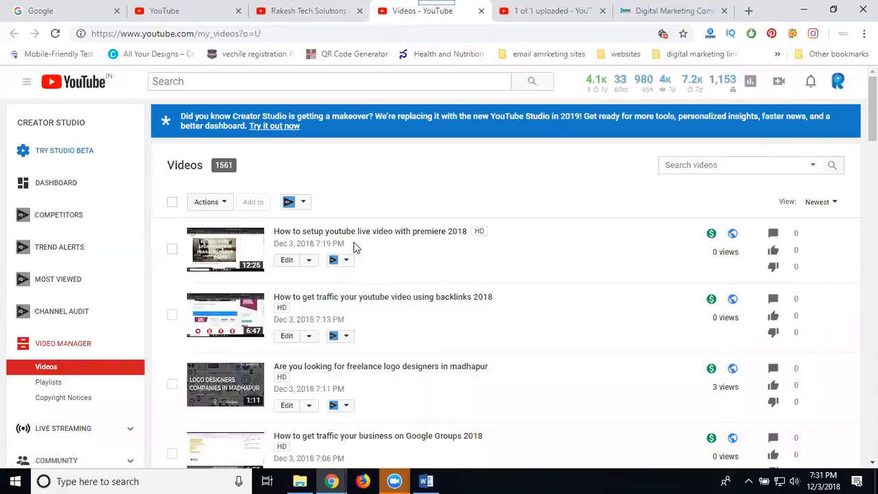
- Open the channel's advanced settings and refresh the status of its associated website
scroll(64, 233, "down", 4)
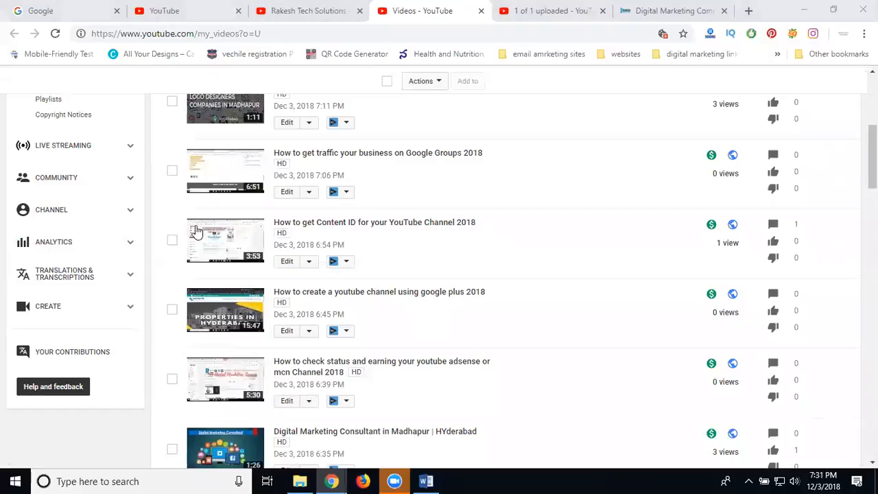
left_click(48, 213)
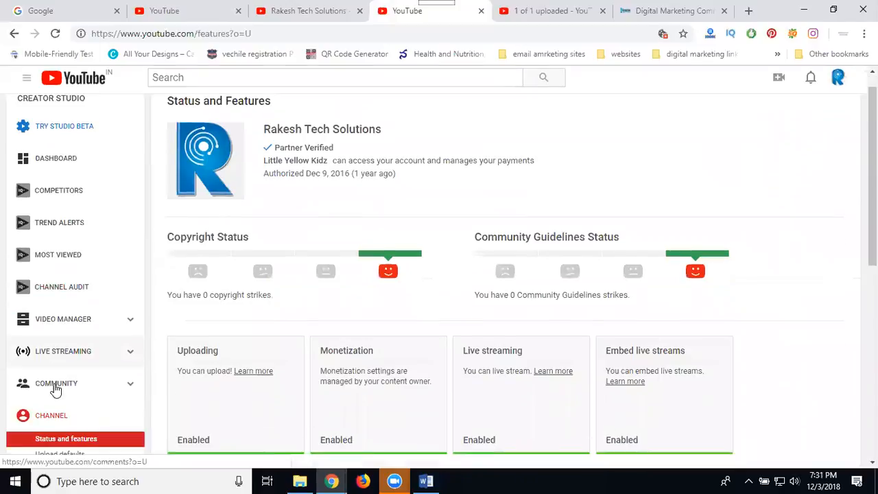
scroll(57, 386, "down", 4)
left_click(60, 255)
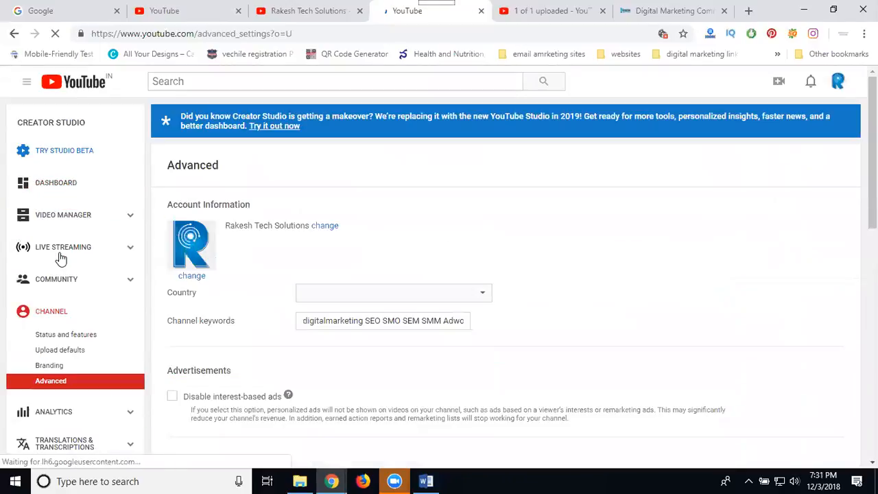
scroll(454, 198, "down", 4)
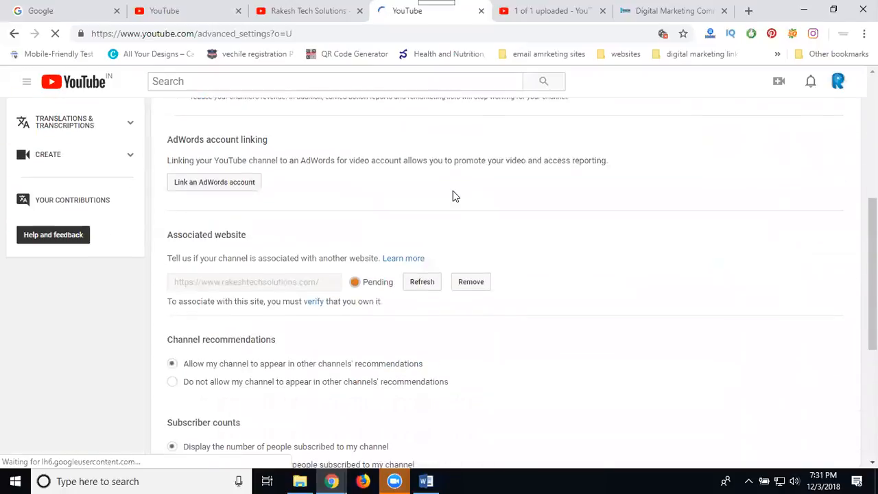
left_click(419, 282)
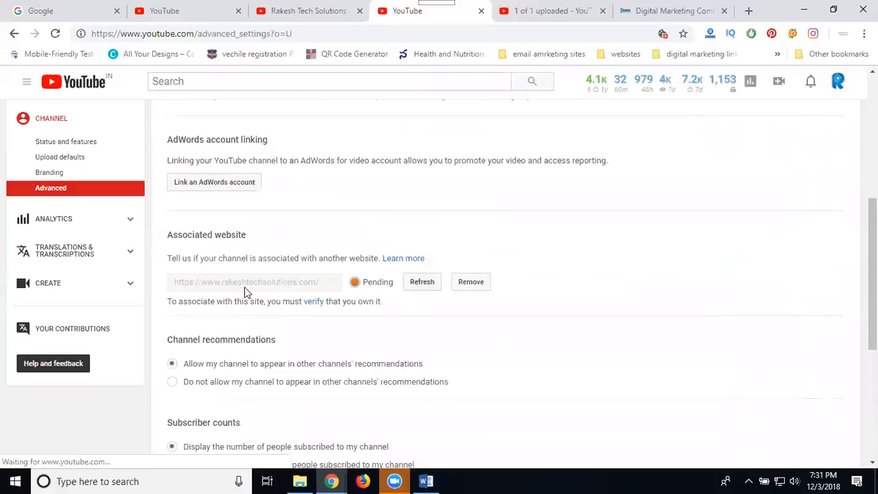
- Look over the Google Analytics tracking ID and redirect URL settings and the uploaded video's page
scroll(240, 291, "down", 3)
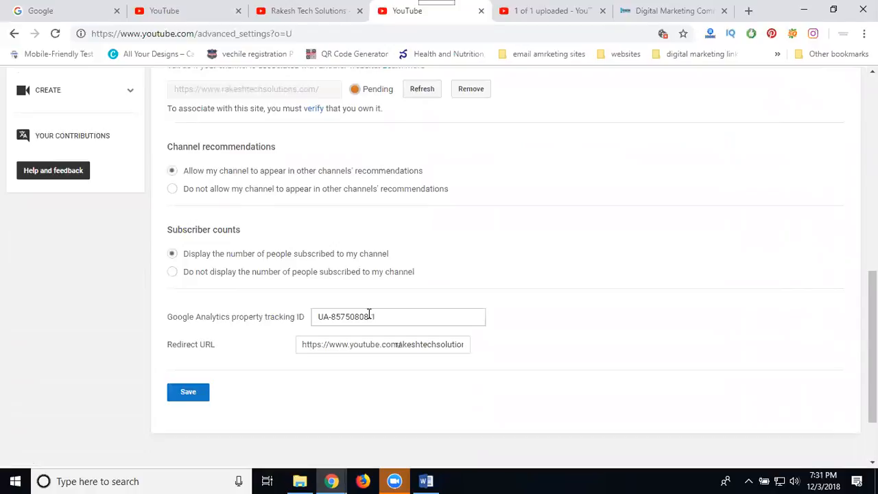
left_click(529, 16)
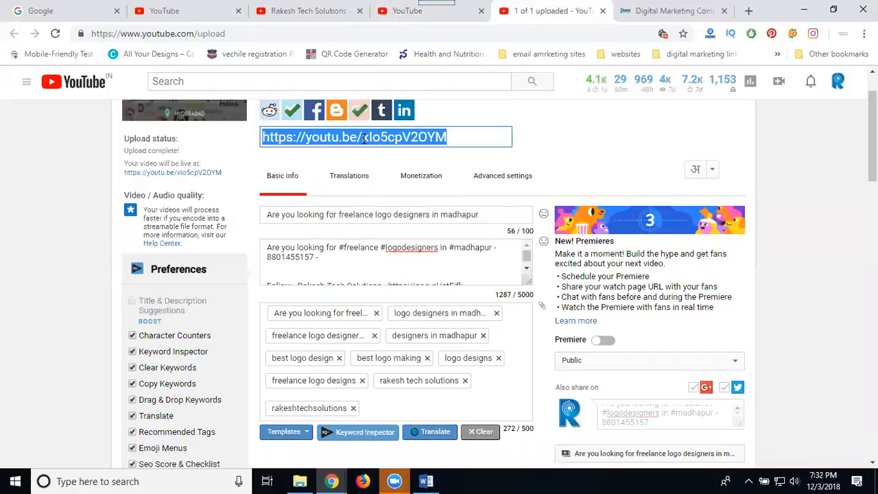
left_click(405, 10)
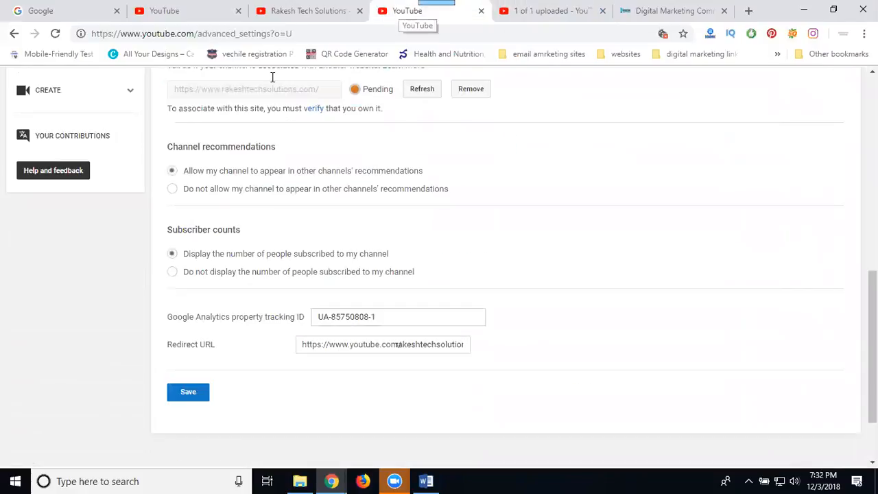
- Open the end screen editor for the video "Are you looking for freelance logo designers in madhapur"
scroll(85, 159, "up", 5)
left_click(68, 159)
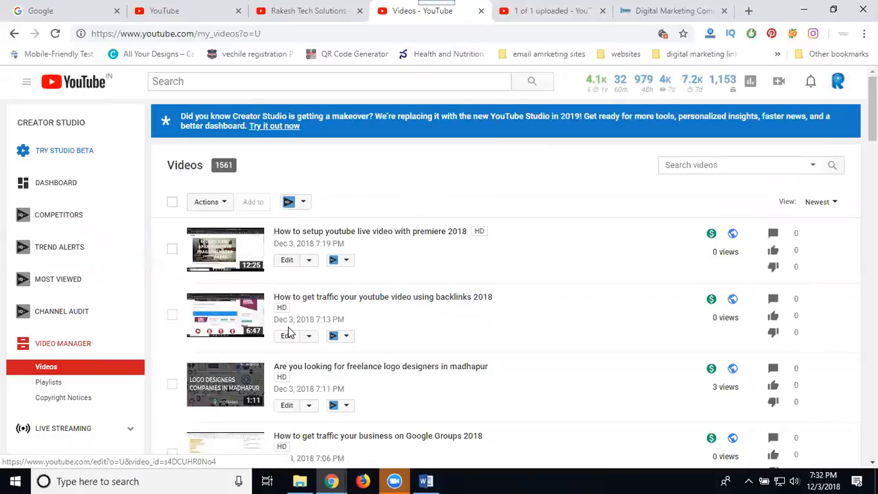
scroll(289, 329, "down", 2)
left_click(286, 251)
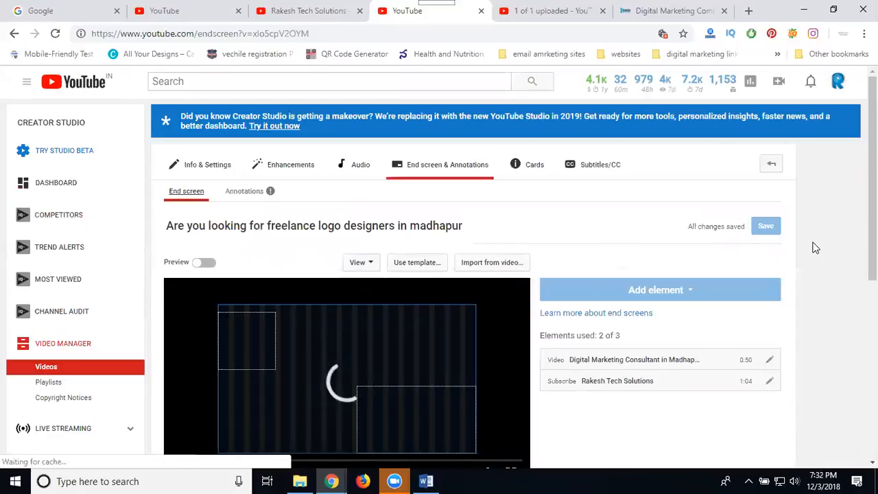
scroll(775, 216, "down", 3)
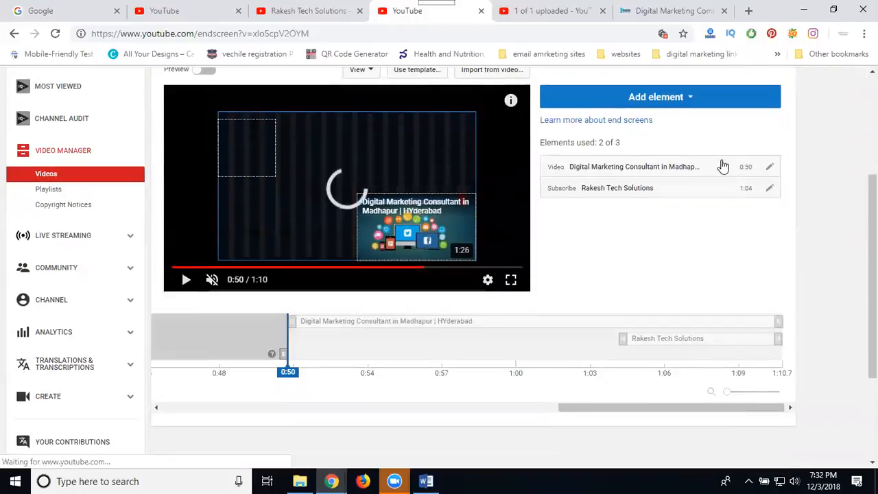
left_click(176, 268)
left_click(683, 98)
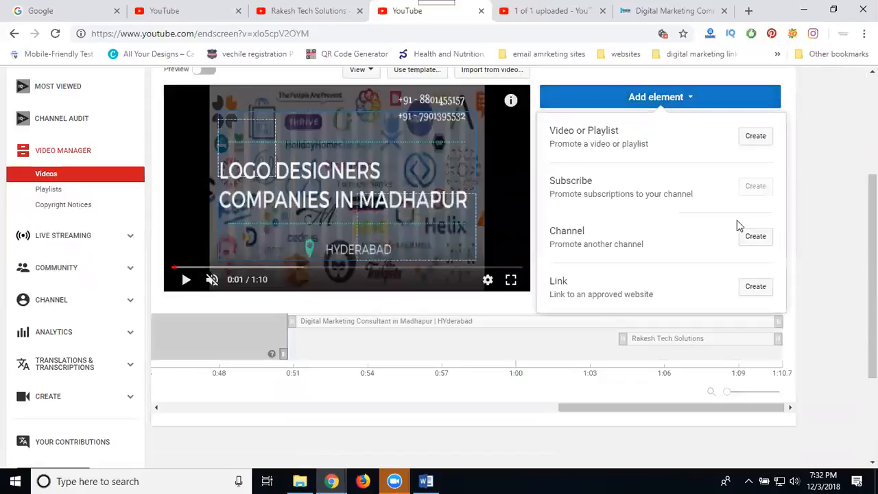
left_click(755, 288)
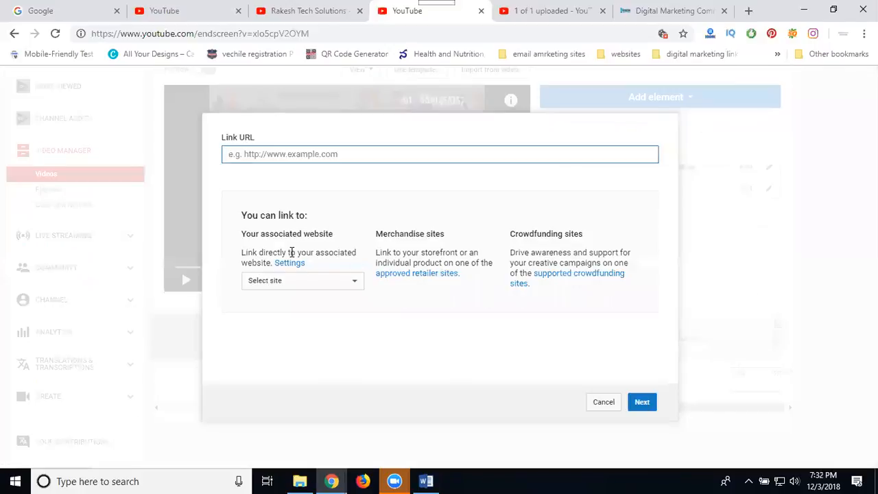
left_click(297, 278)
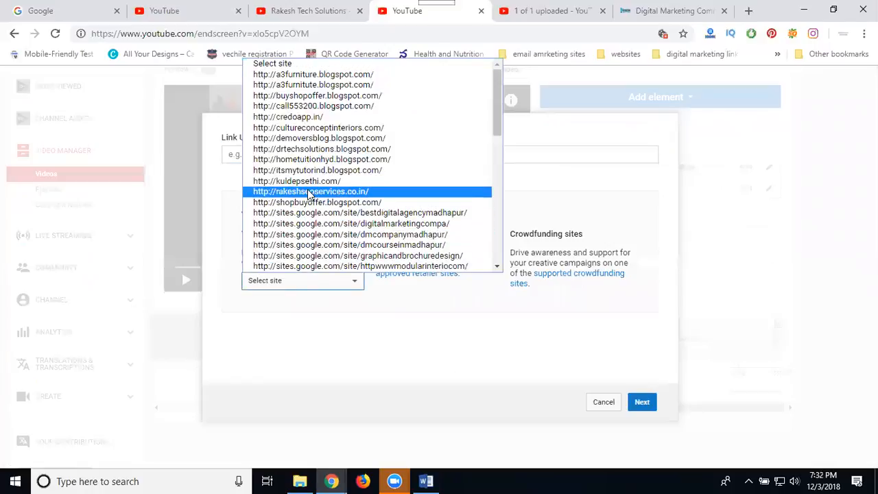
scroll(310, 194, "down", 5)
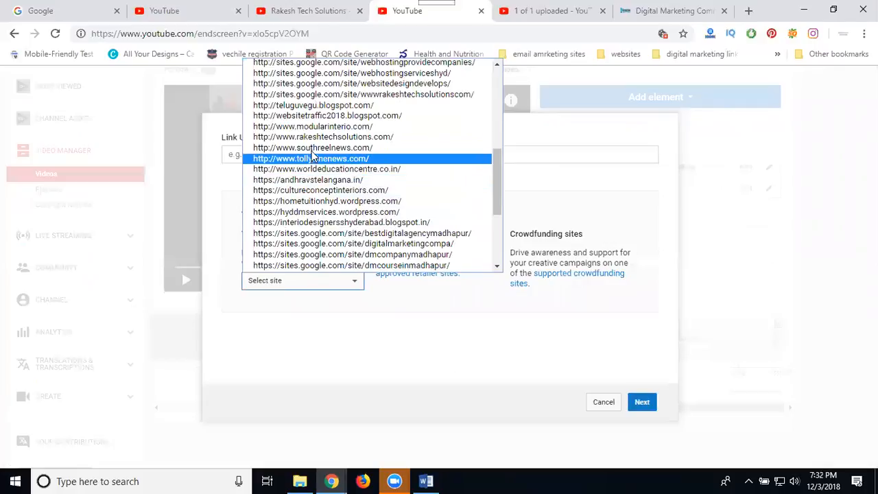
left_click(314, 142)
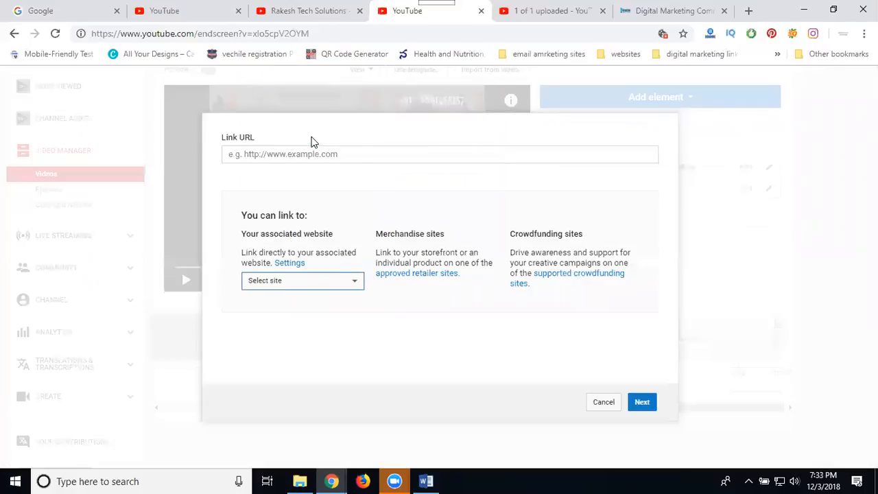
left_click(642, 403)
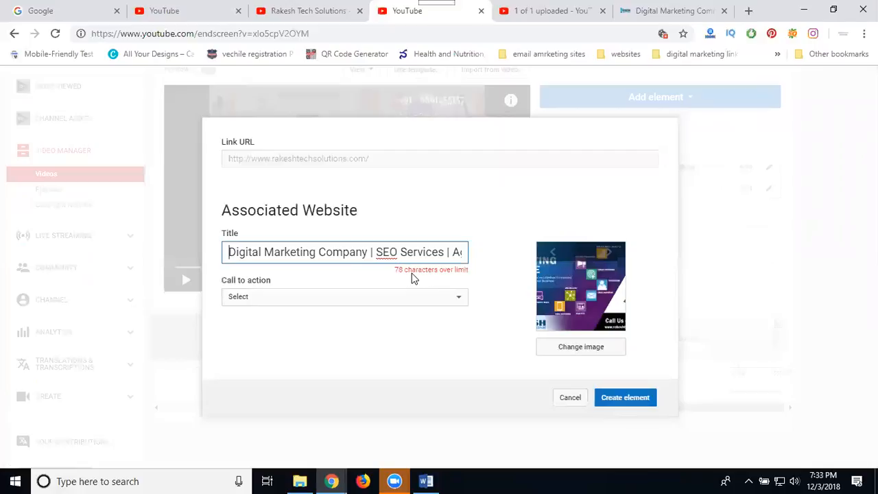
- Replace the link element's title with "Digital Marketing Training And Services"
triple_click(368, 247)
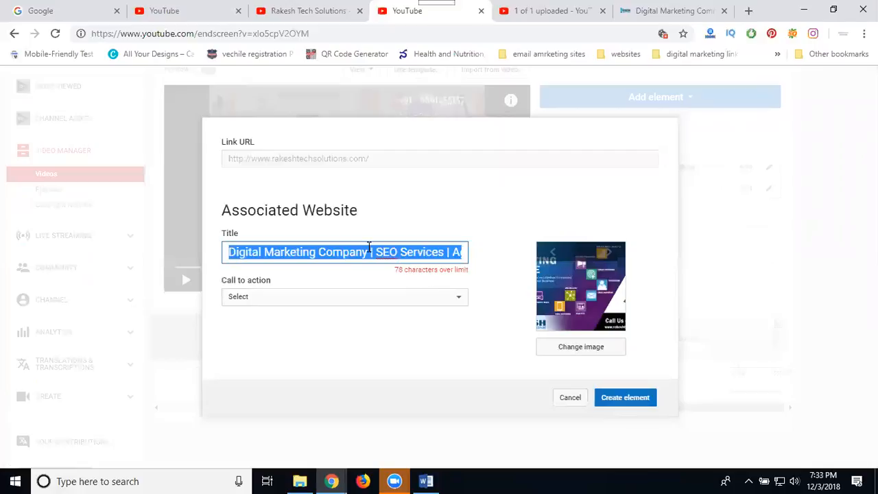
type("Digital Marketing")
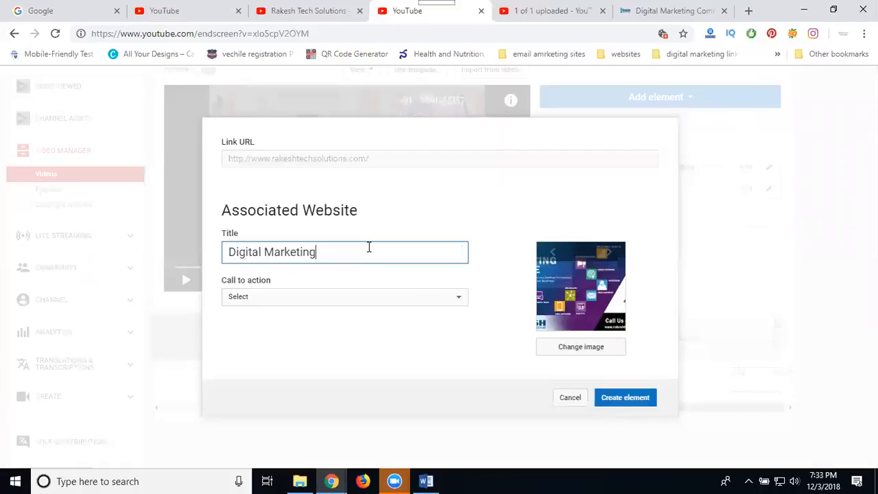
type("ining V")
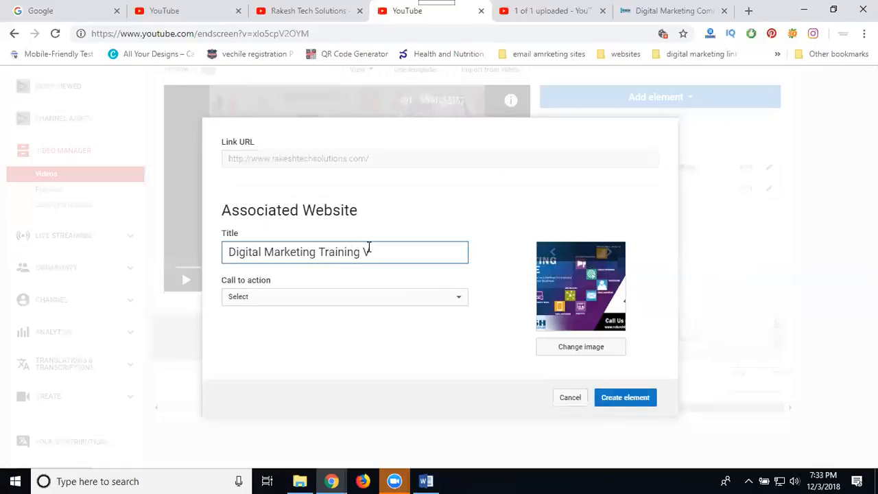
key("BackSpace")
type("And Services")
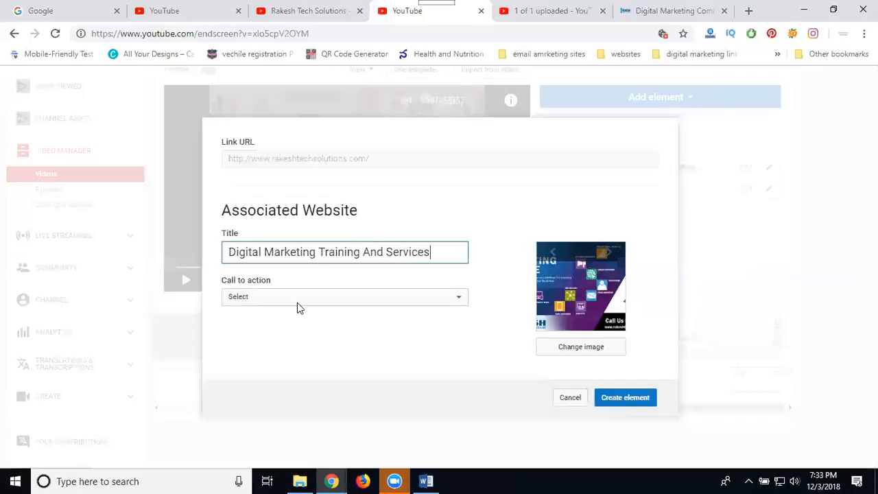
- Set the link element's call to action to Learn more and try to create the element
left_click(297, 302)
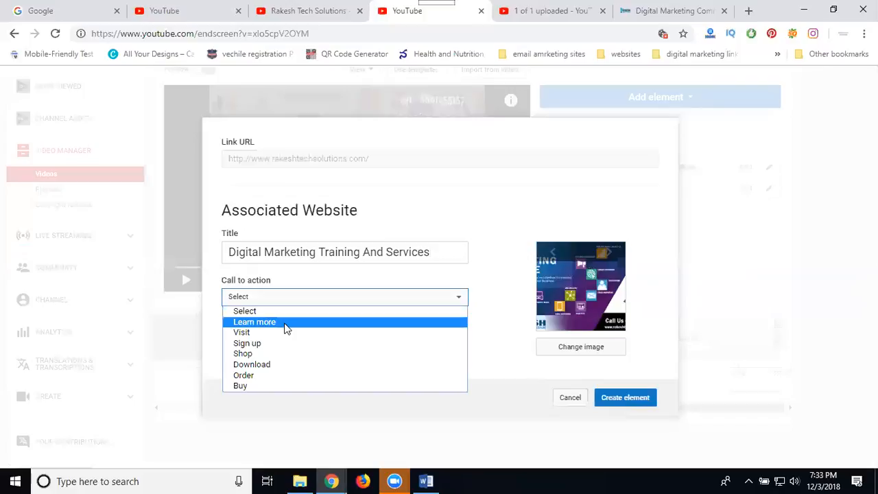
left_click(286, 323)
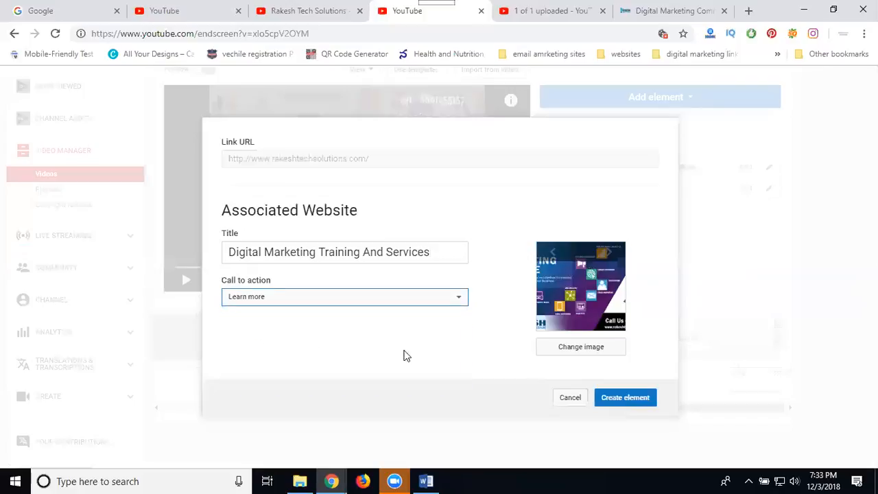
left_click(621, 407)
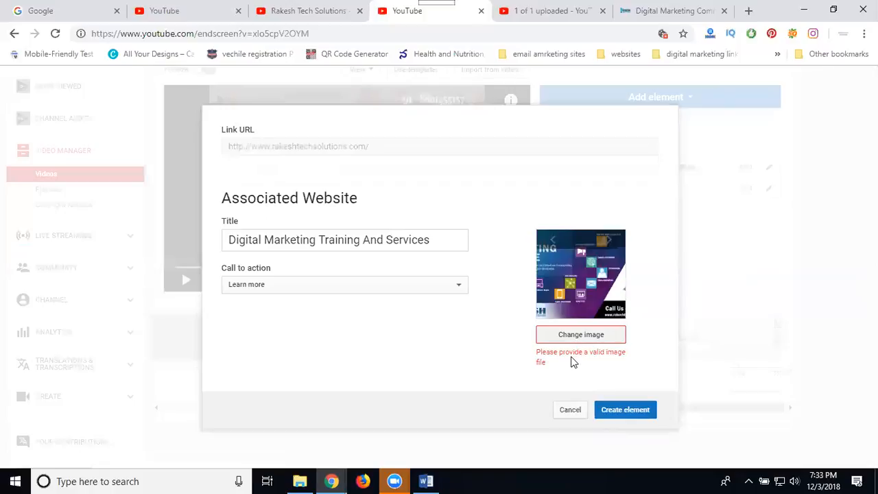
- Replace the link's image with "digital marketing training tutorial" from the digital marketing folder and create the element
left_click(574, 339)
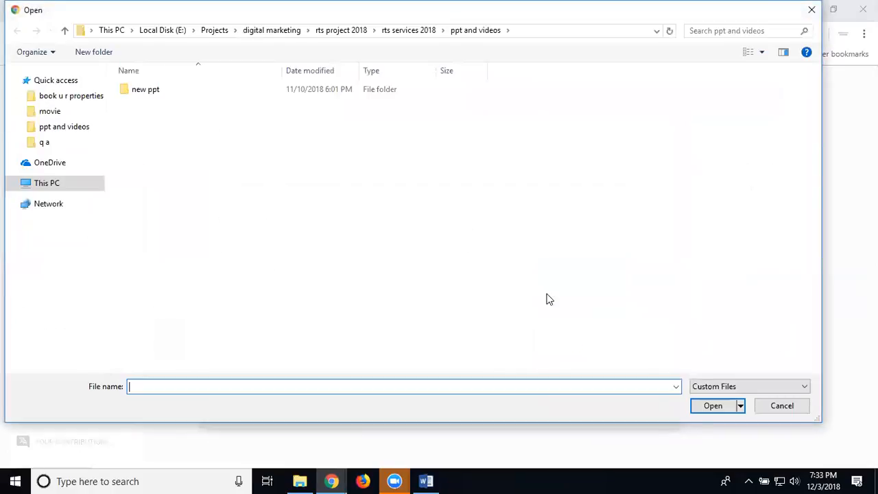
left_click(279, 32)
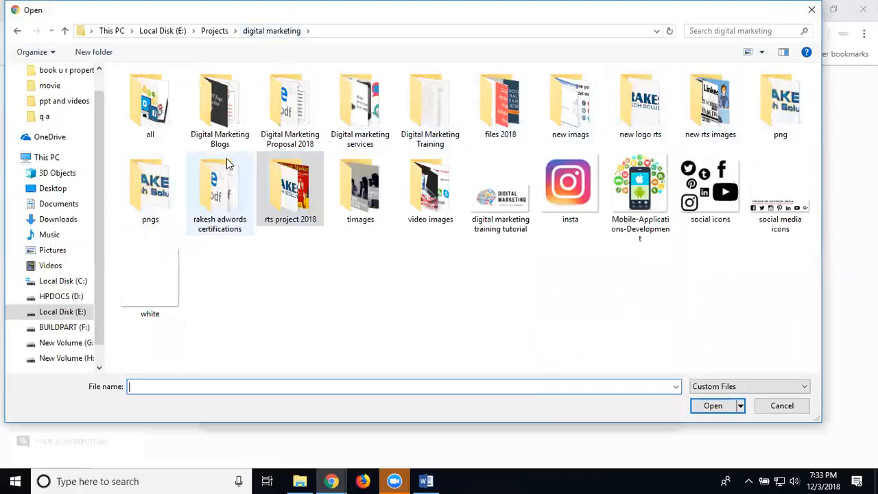
left_click(488, 212)
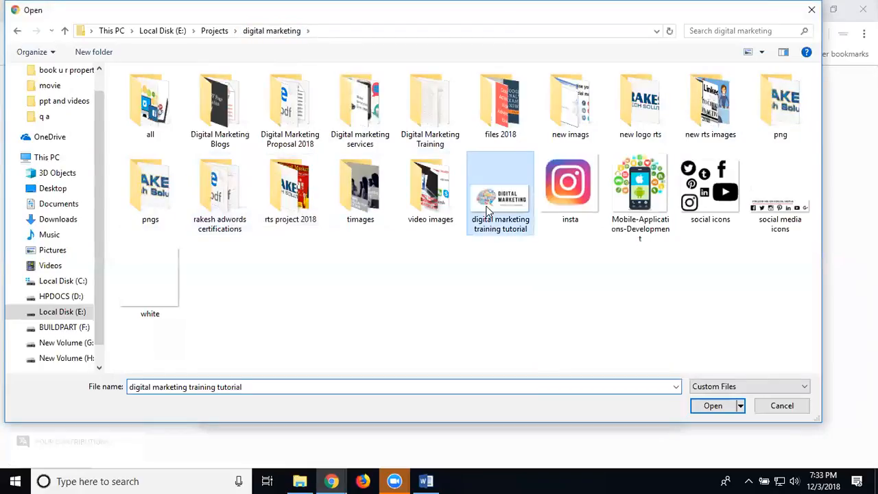
double_click(486, 209)
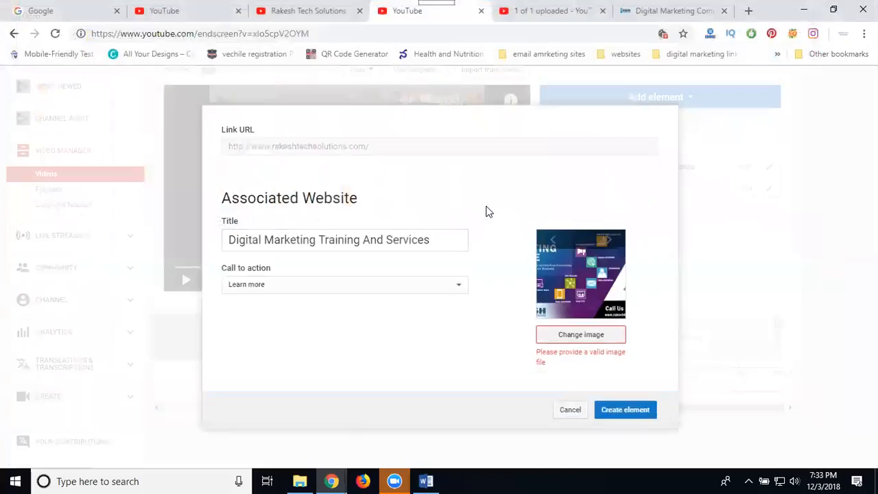
left_click(625, 409)
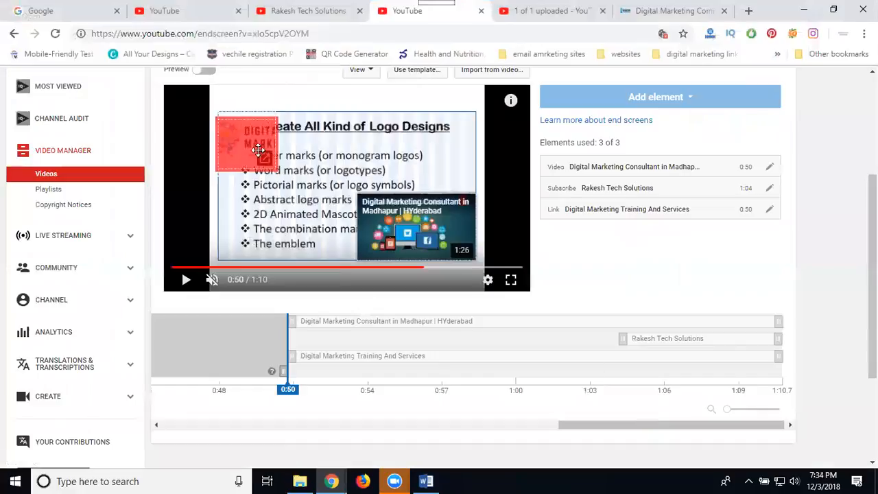
- Move the Digital Marketing Training And Services link element directly above the video element in the frame and save the end screen
left_click(258, 150)
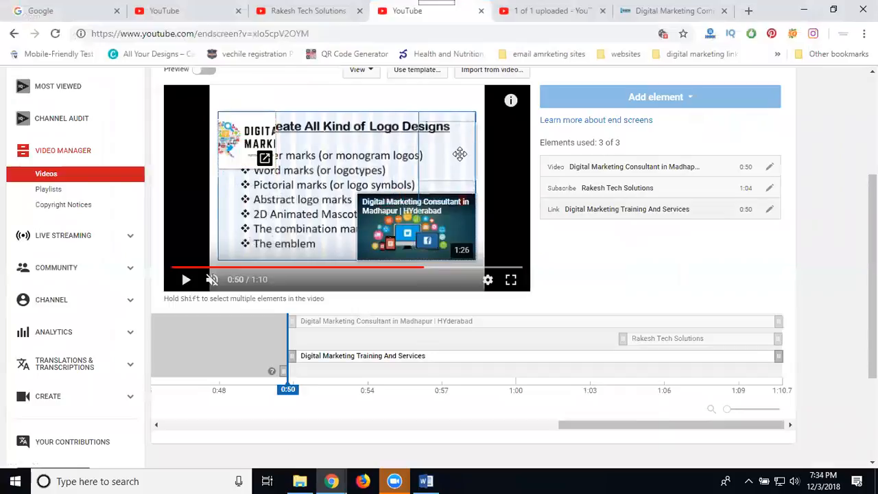
left_click_drag(460, 154, 460, 153)
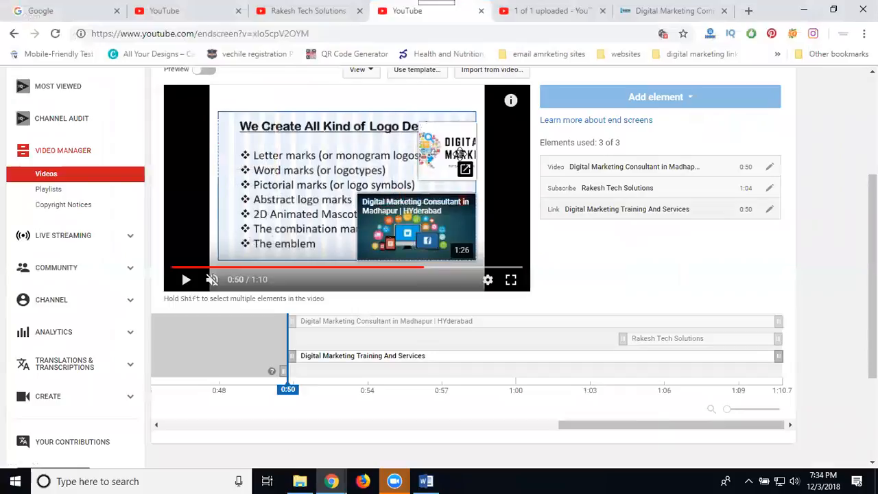
scroll(831, 244, "up", 3)
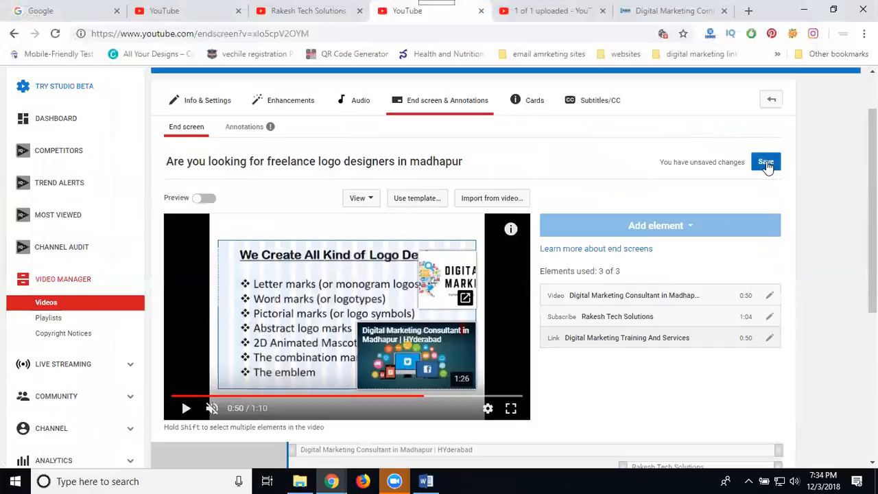
left_click(766, 164)
scroll(768, 166, "down", 3)
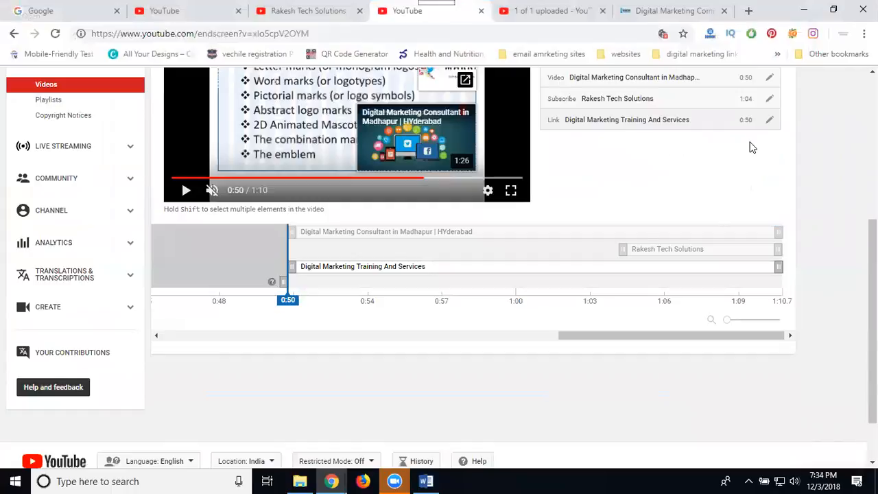
- Open the uploaded video's watch page from its share link, skip to 1:06 and test the end screen's Learn more link
left_click(553, 11)
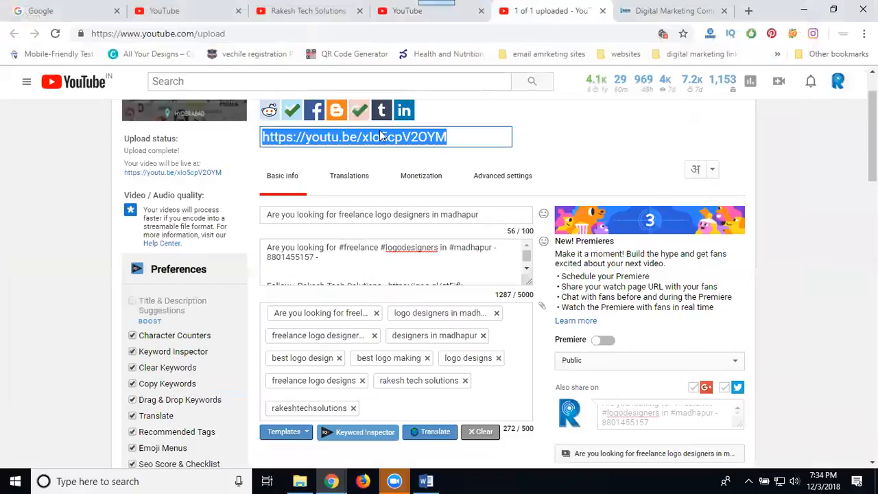
right_click(376, 135)
left_click(425, 251)
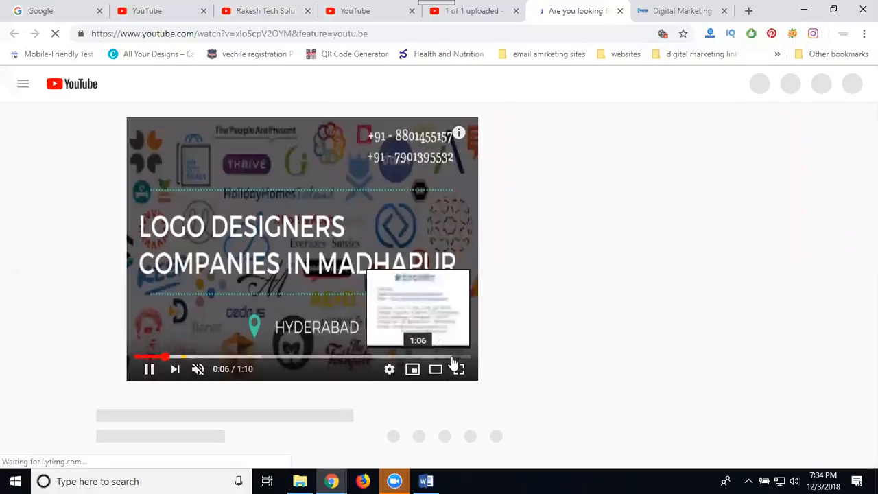
left_click(452, 358)
mouse_move(435, 216)
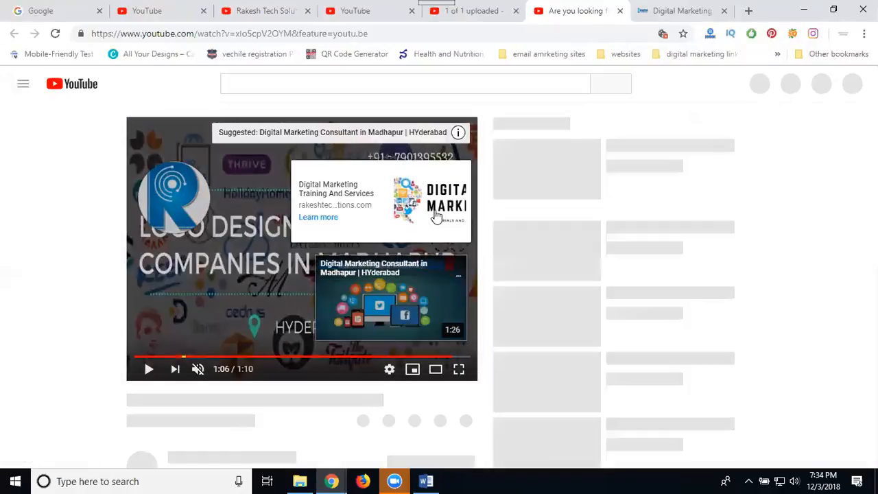
left_click(312, 218)
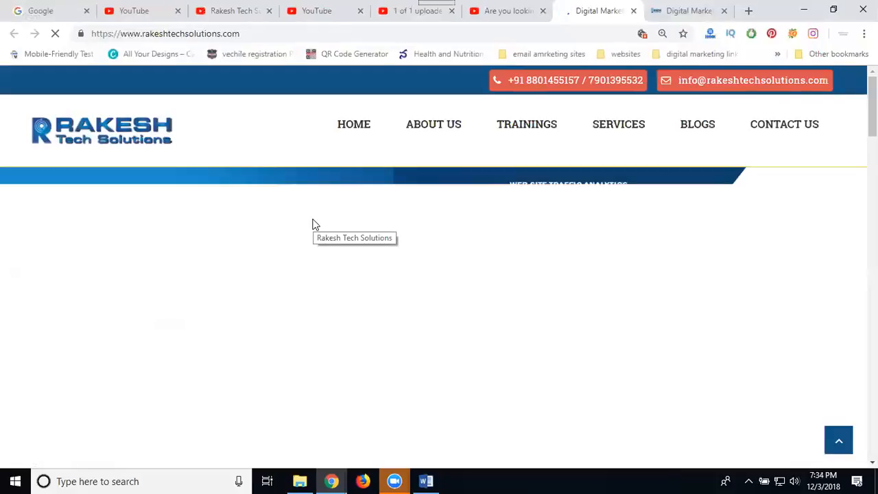
left_click(631, 11)
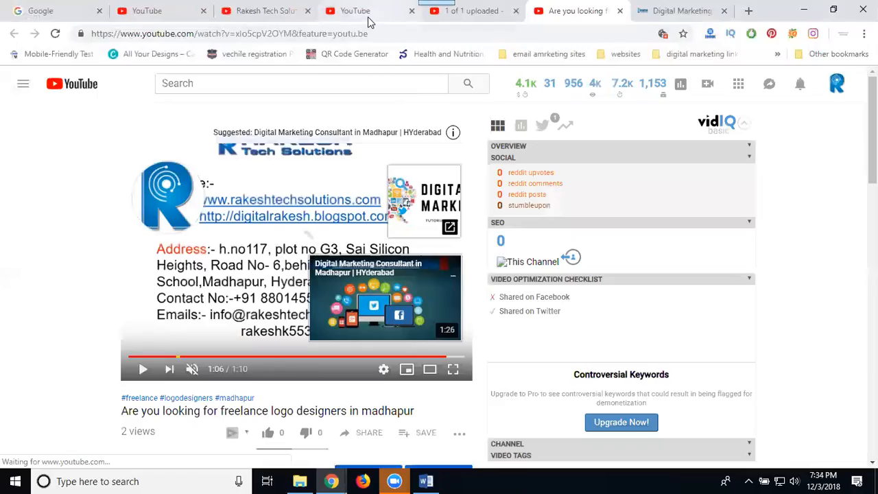
- Return to the video's editor, go to its Cards and start creating a Link card
left_click(368, 13)
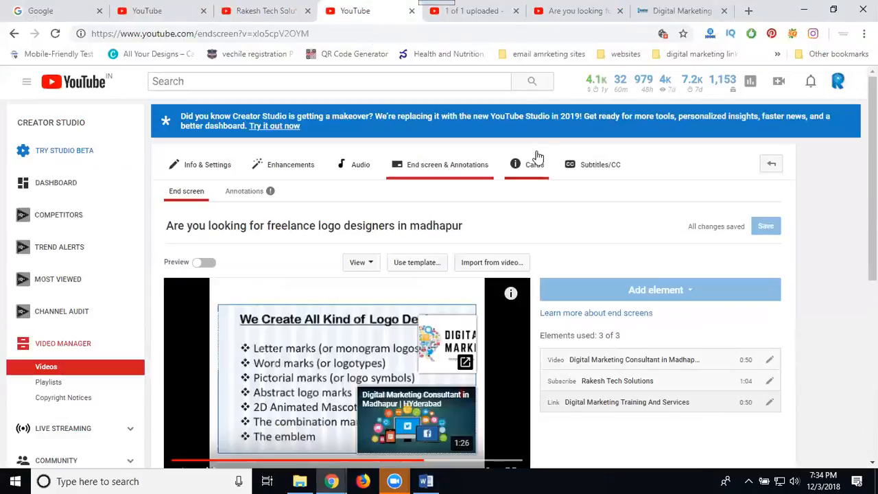
left_click(516, 166)
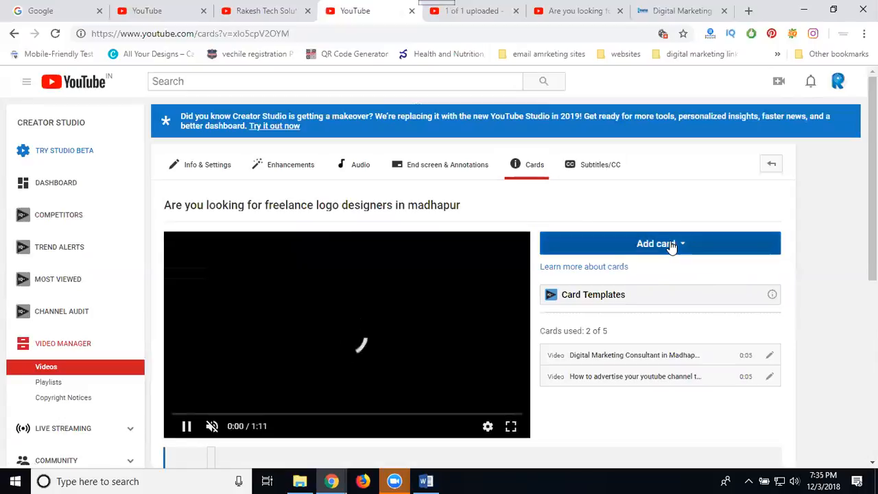
left_click(670, 245)
scroll(703, 253, "down", 3)
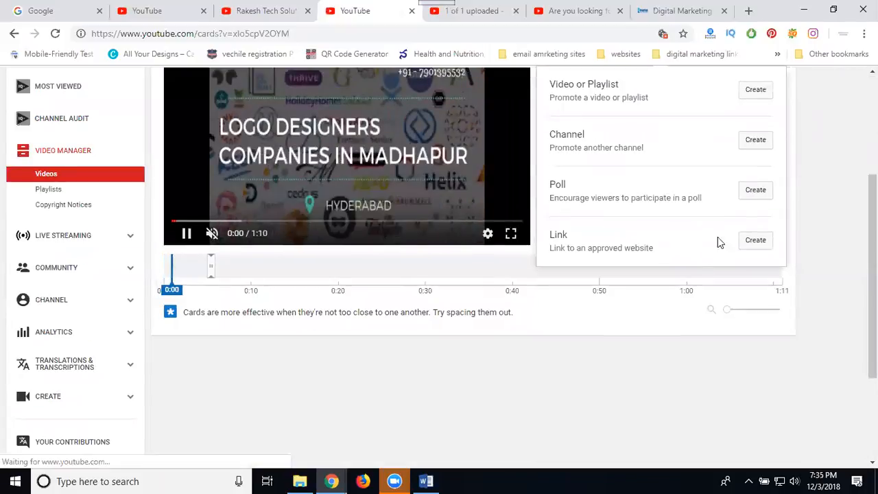
left_click(755, 242)
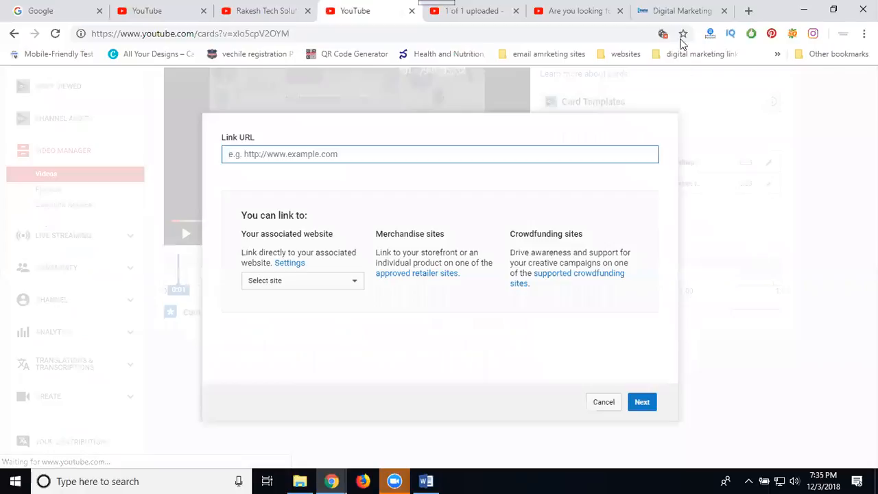
- Open the Video Tutorials page from the Rakesh Tech Solutions website's quick links and copy its address
left_click(674, 16)
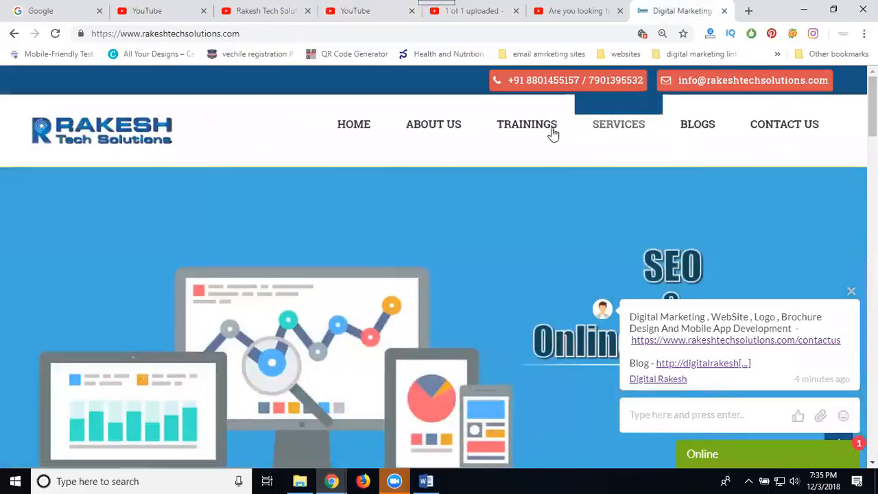
scroll(244, 267, "down", 12)
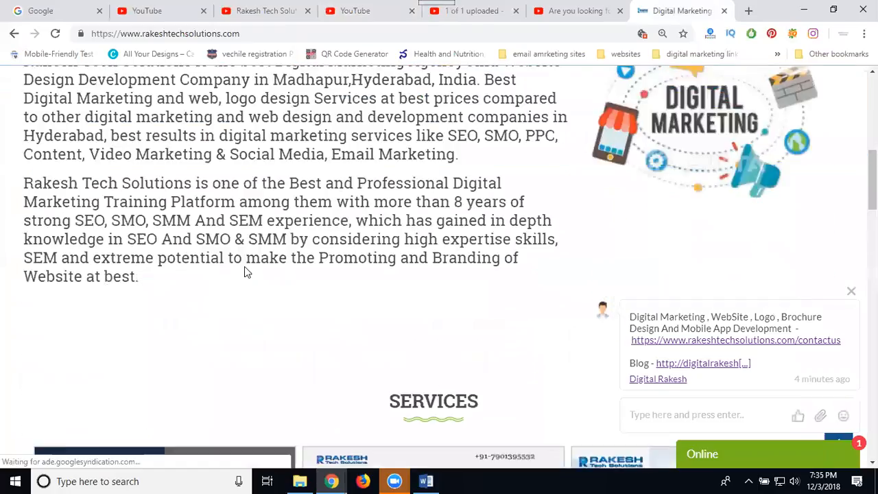
scroll(245, 267, "down", 2)
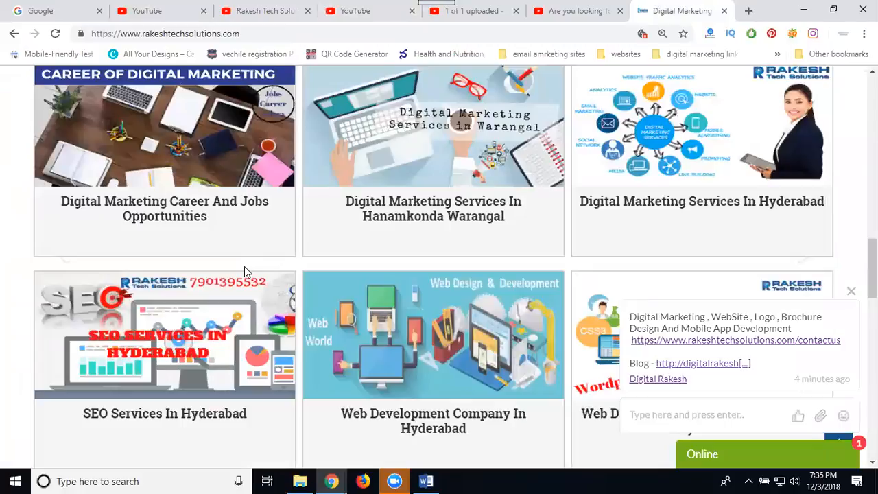
scroll(244, 271, "down", 8)
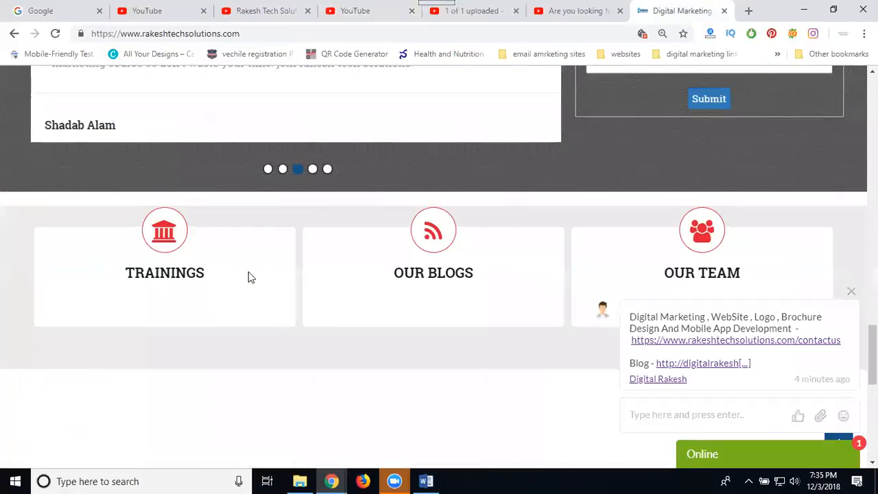
scroll(248, 271, "down", 5)
scroll(264, 283, "down", 2)
left_click(501, 284)
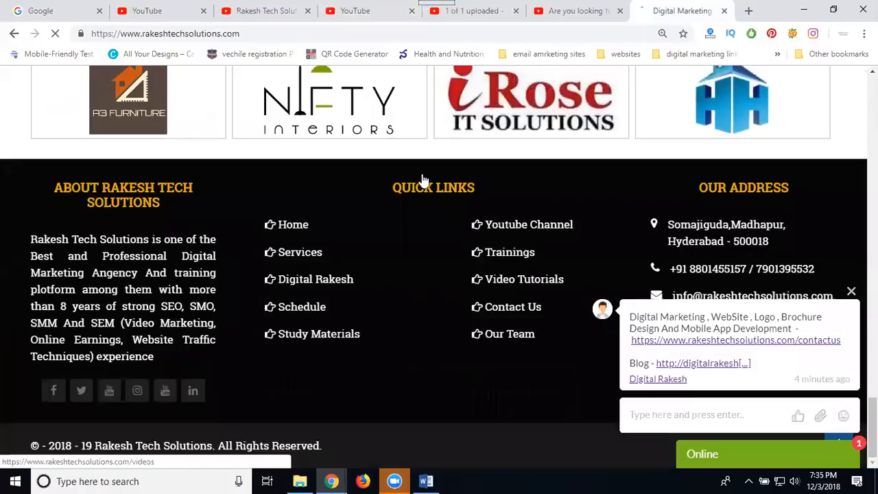
left_click(314, 33)
key("ctrl+c")
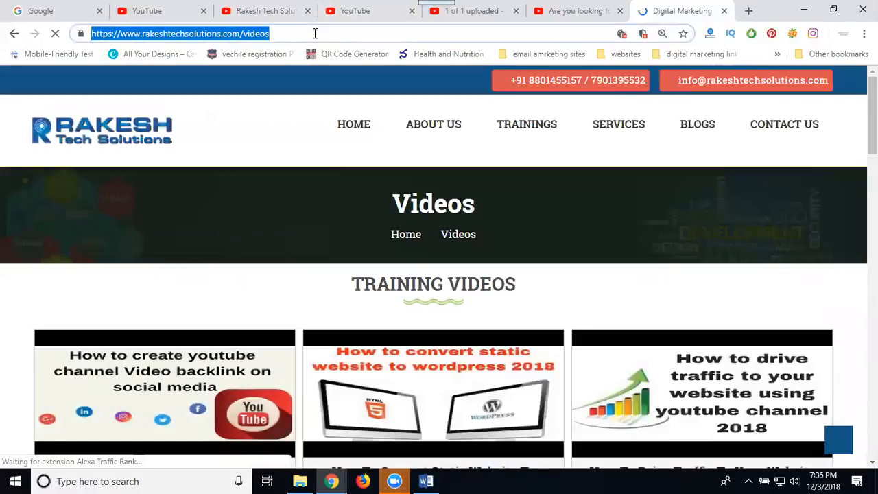
left_click(362, 11)
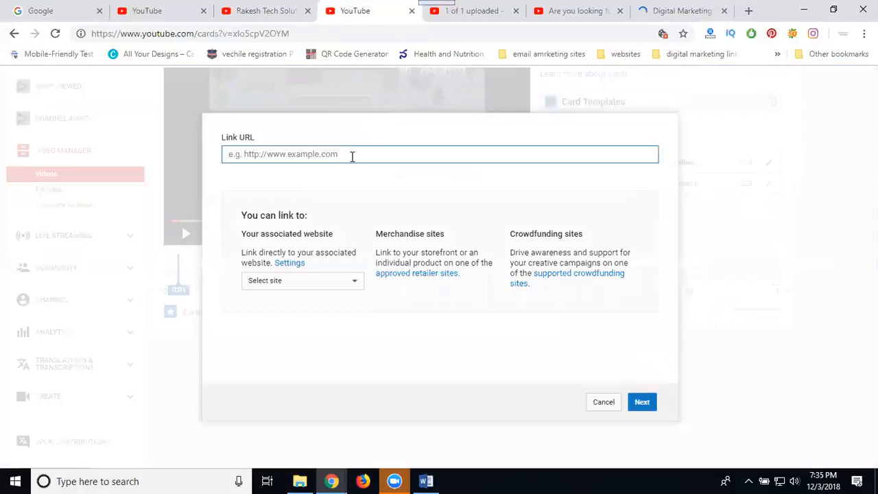
key("ctrl+v")
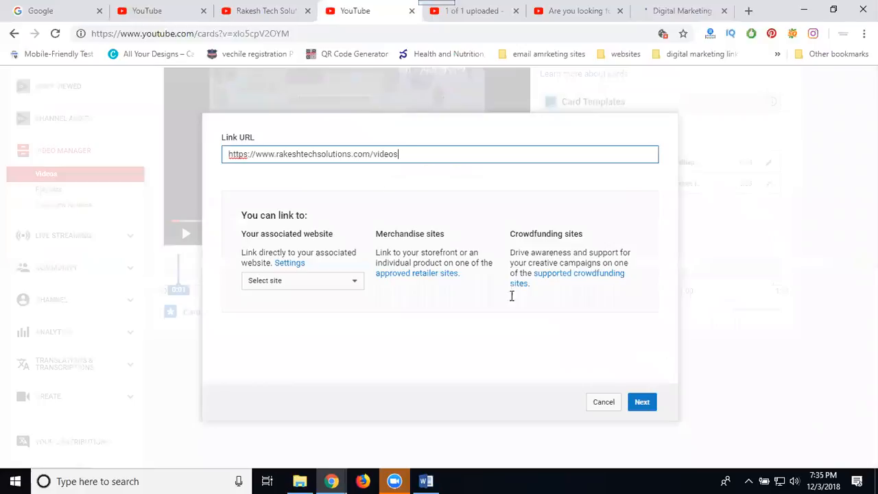
left_click(642, 402)
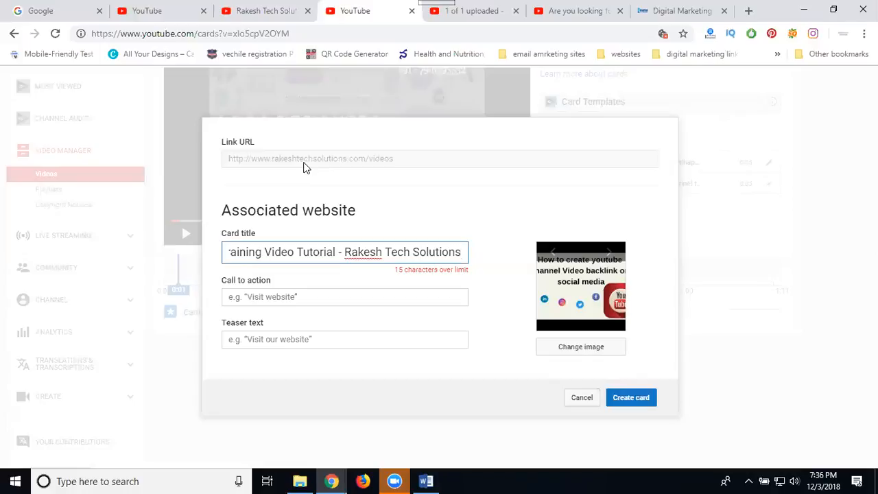
left_click(576, 399)
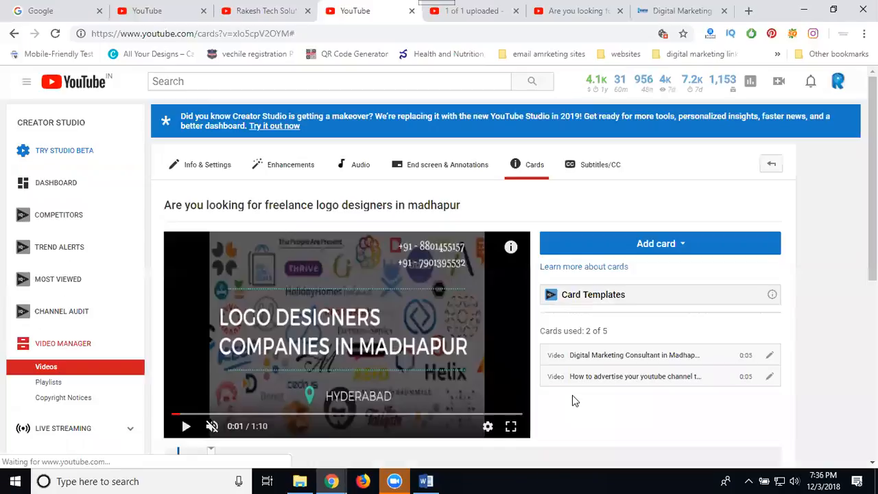
left_click(655, 242)
left_click(759, 434)
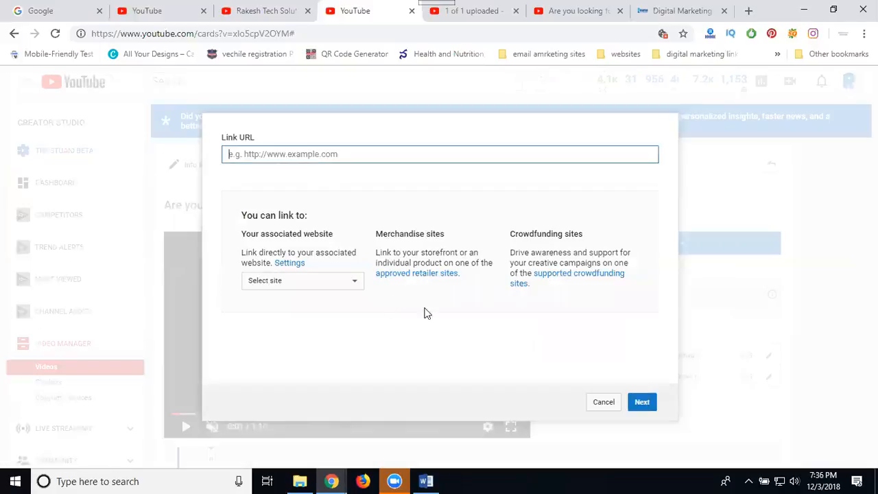
left_click(293, 283)
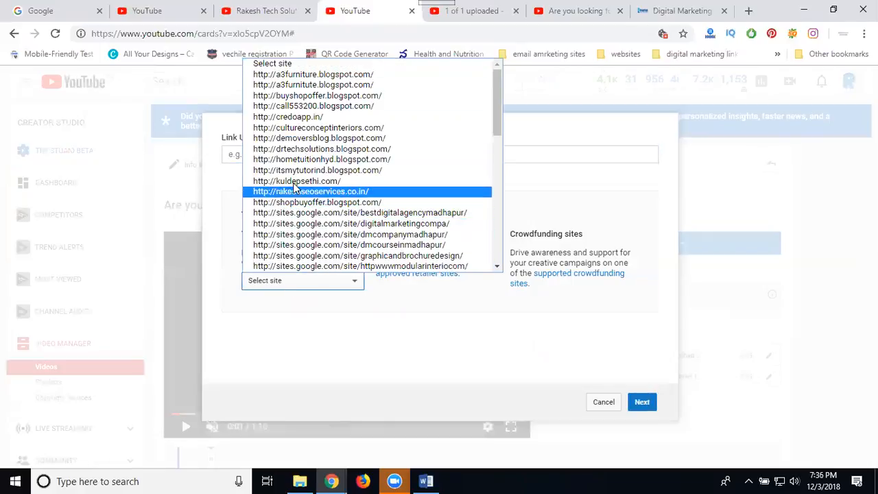
scroll(300, 135, "down", 6)
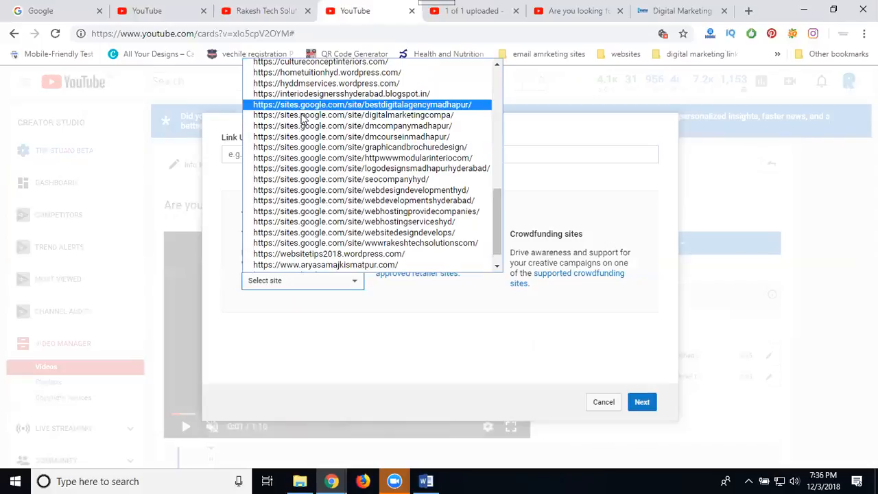
scroll(299, 165, "down", 1)
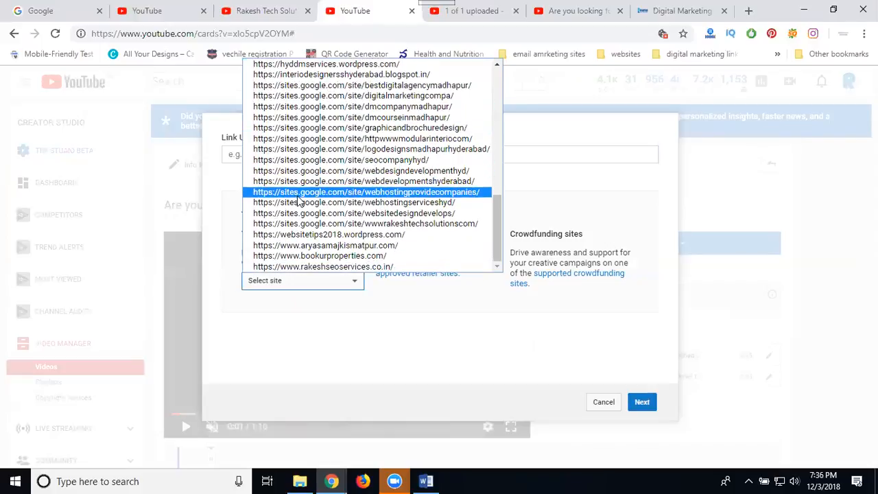
left_click(673, 10)
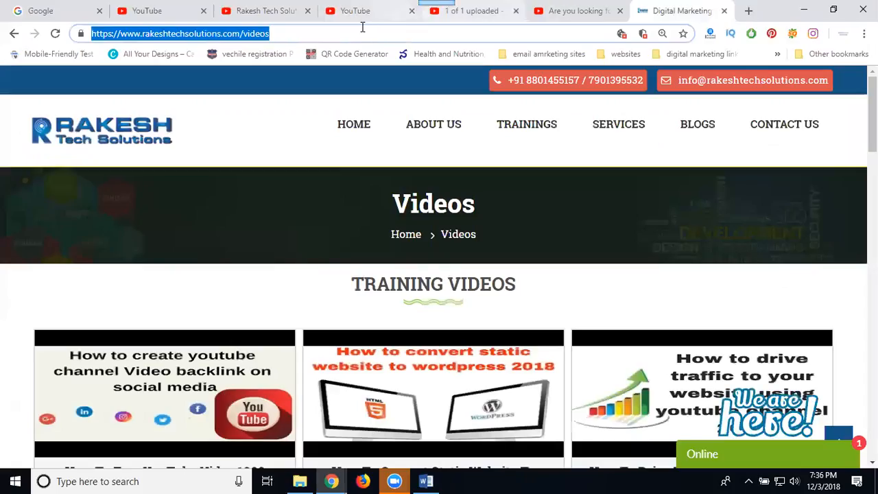
left_click(359, 12)
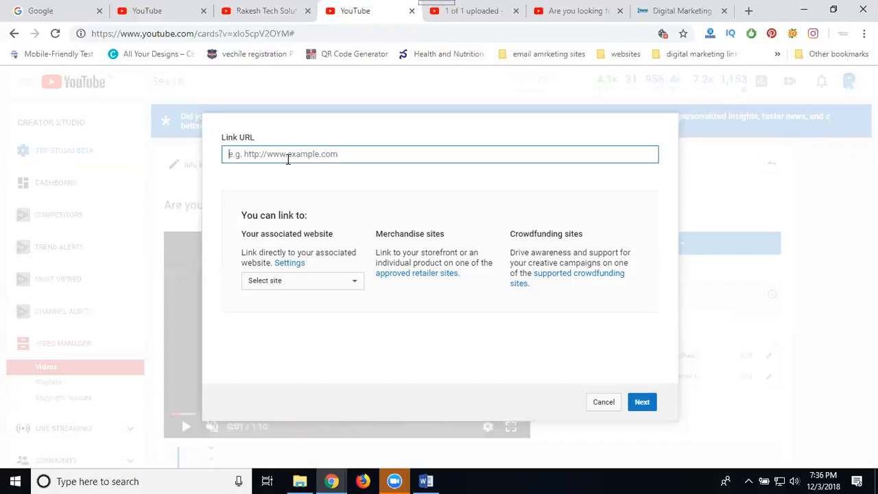
key("ctrl+v")
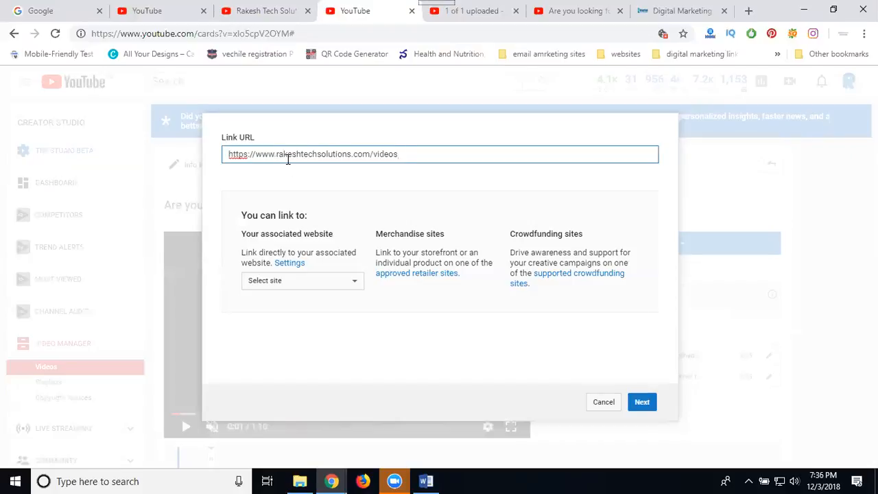
left_click(642, 402)
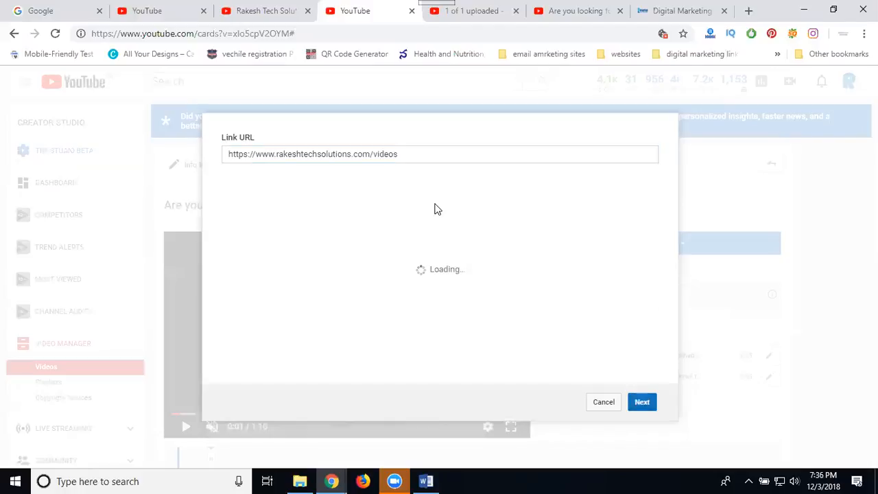
- Shorten the card title to "Digital Marketing Training Video Tutorial" by removing the company name and dash at its end
triple_click(343, 252)
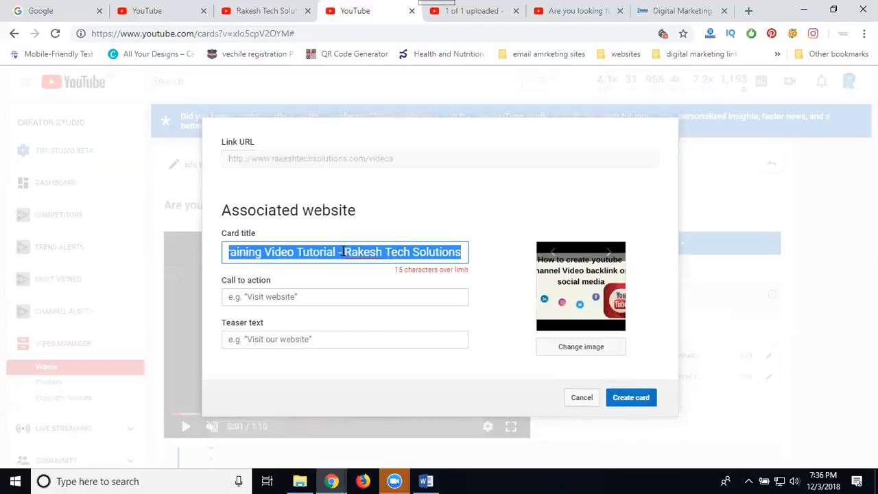
left_click(343, 251)
left_click_drag(336, 252, 561, 268)
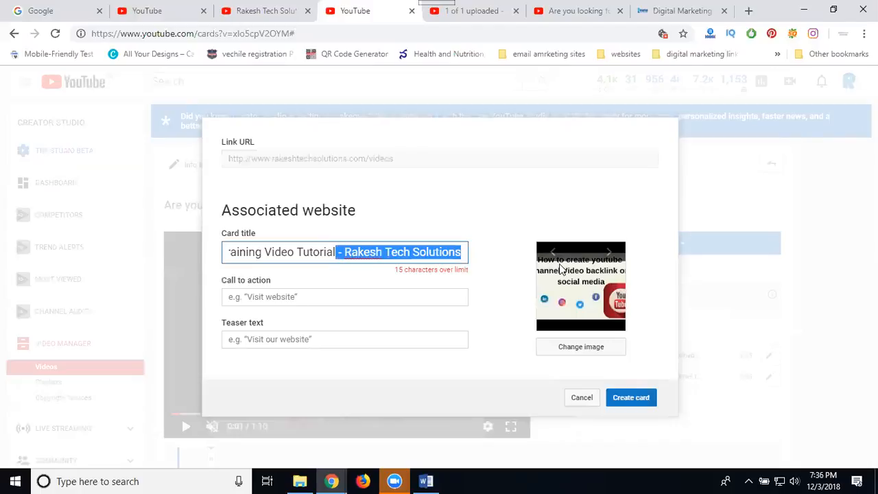
key("BackSpace")
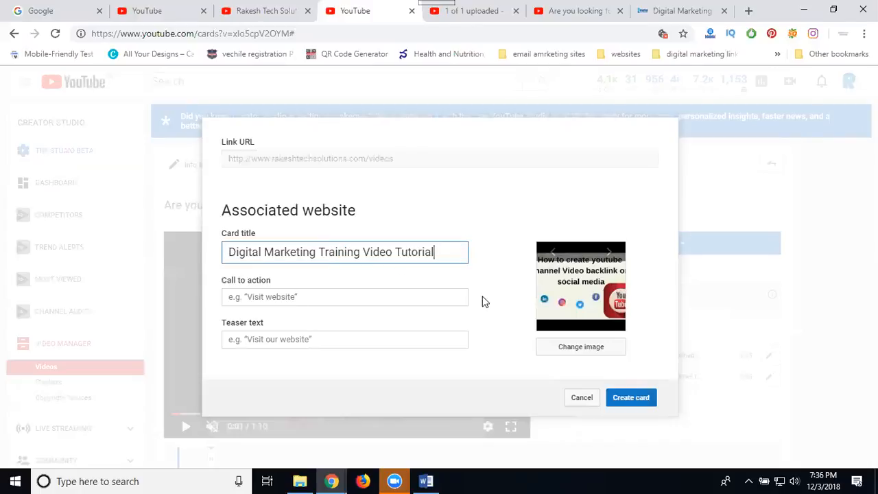
- Set the card's call to action to "Visit our website" and teaser text to "Learn More Videos", and create the card
left_click(309, 297)
type("Visit")
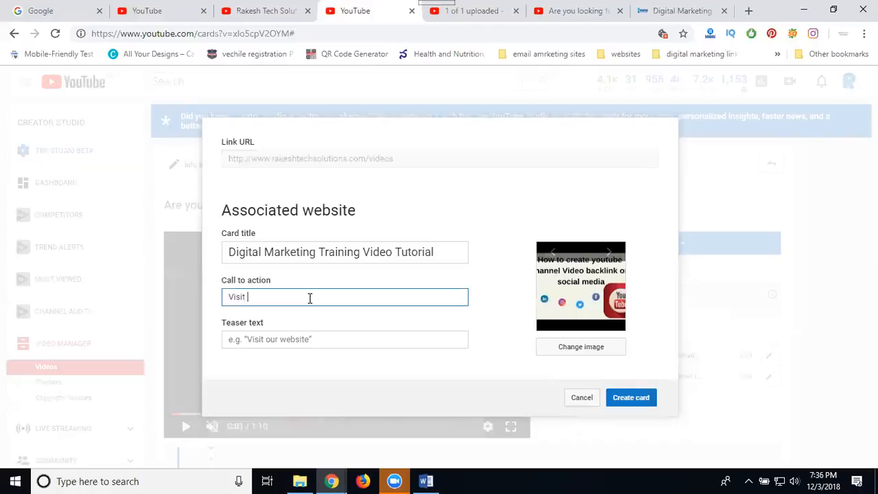
type("our website")
left_click(297, 339)
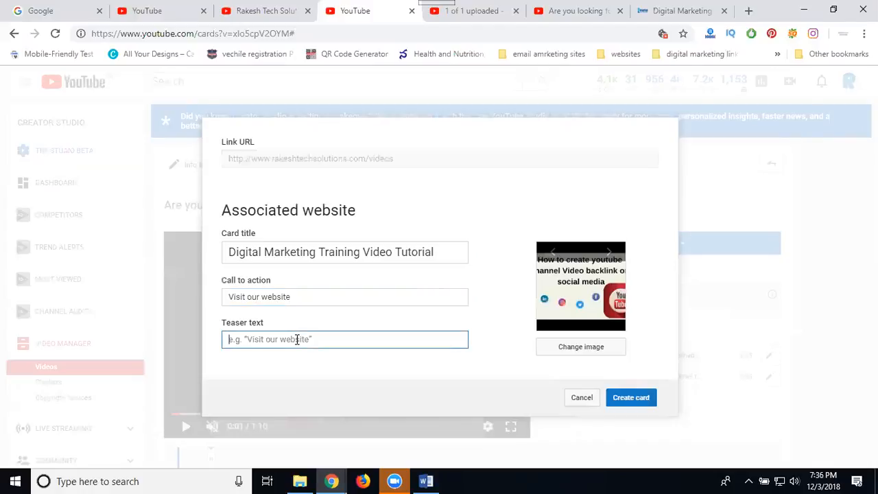
type("V")
key("BackSpace")
type("Learn More Videos")
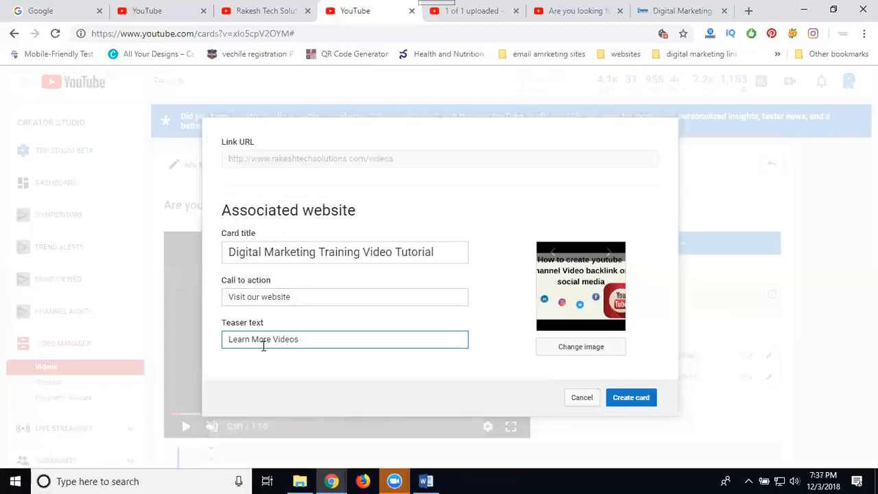
left_click(634, 399)
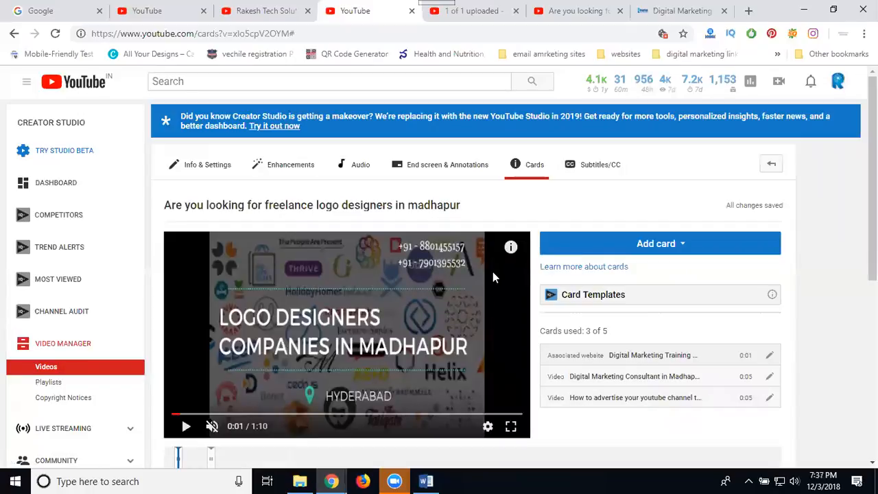
- Return to the logo designers video's watch page, look through its cards and follow the website card's link
left_click(553, 12)
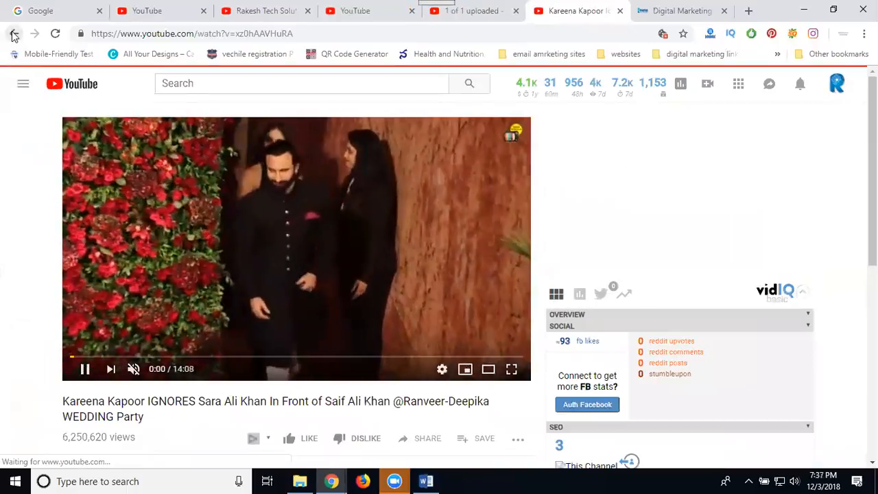
left_click(13, 33)
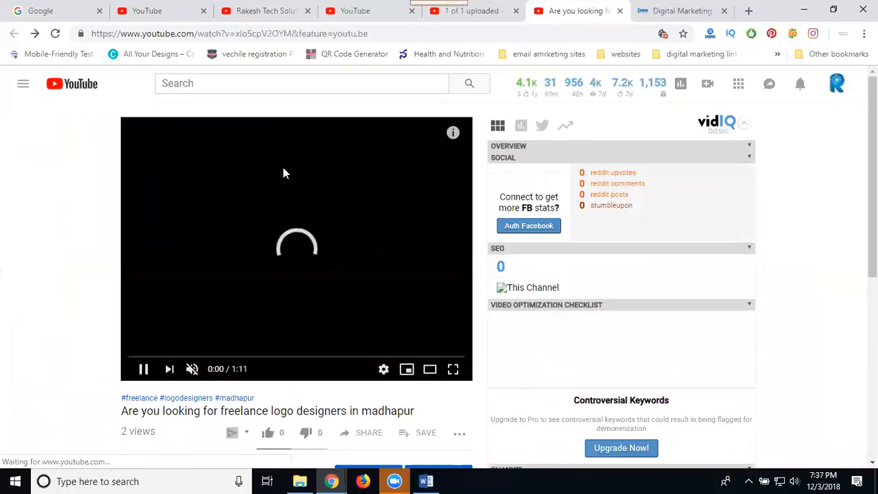
left_click(451, 133)
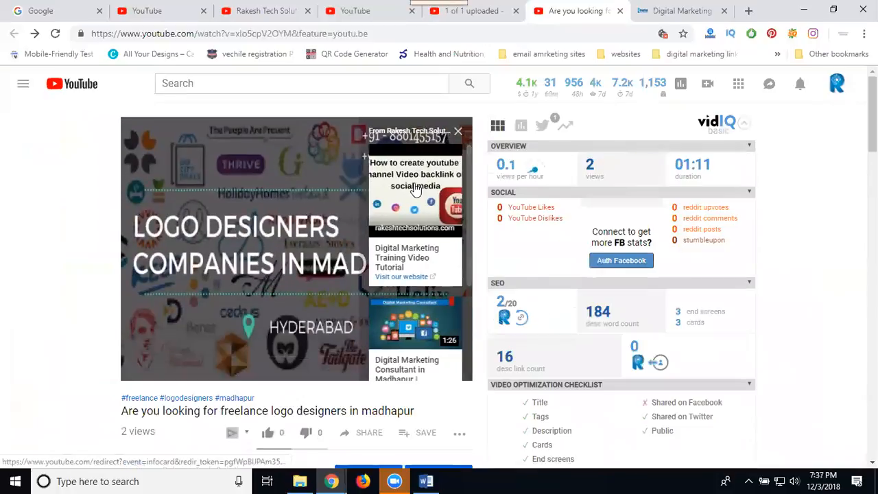
scroll(401, 281, "down", 3)
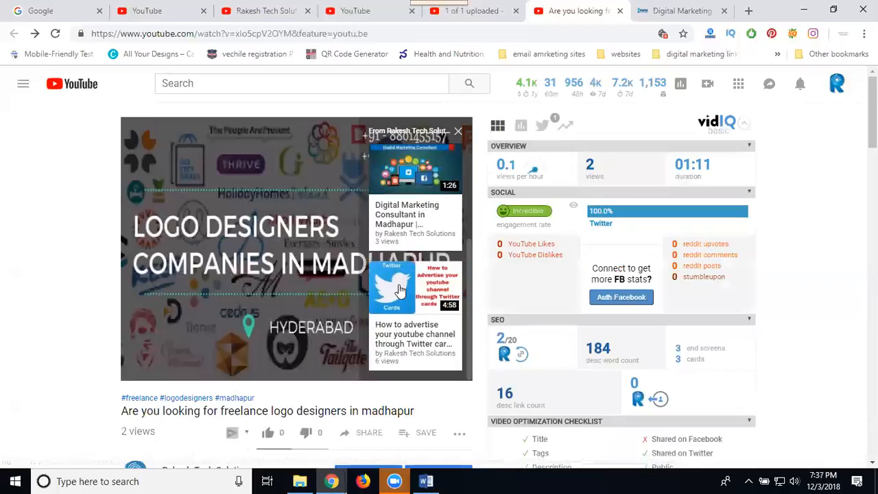
scroll(402, 267, "up", 3)
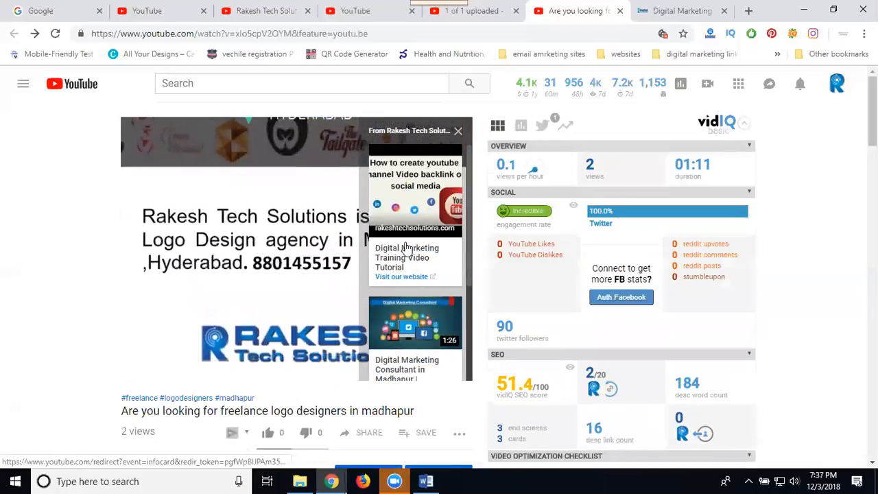
left_click(406, 232)
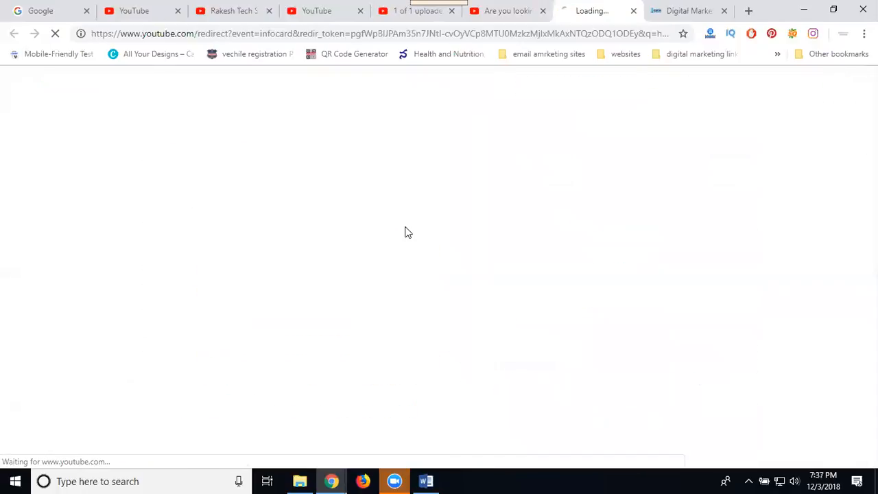